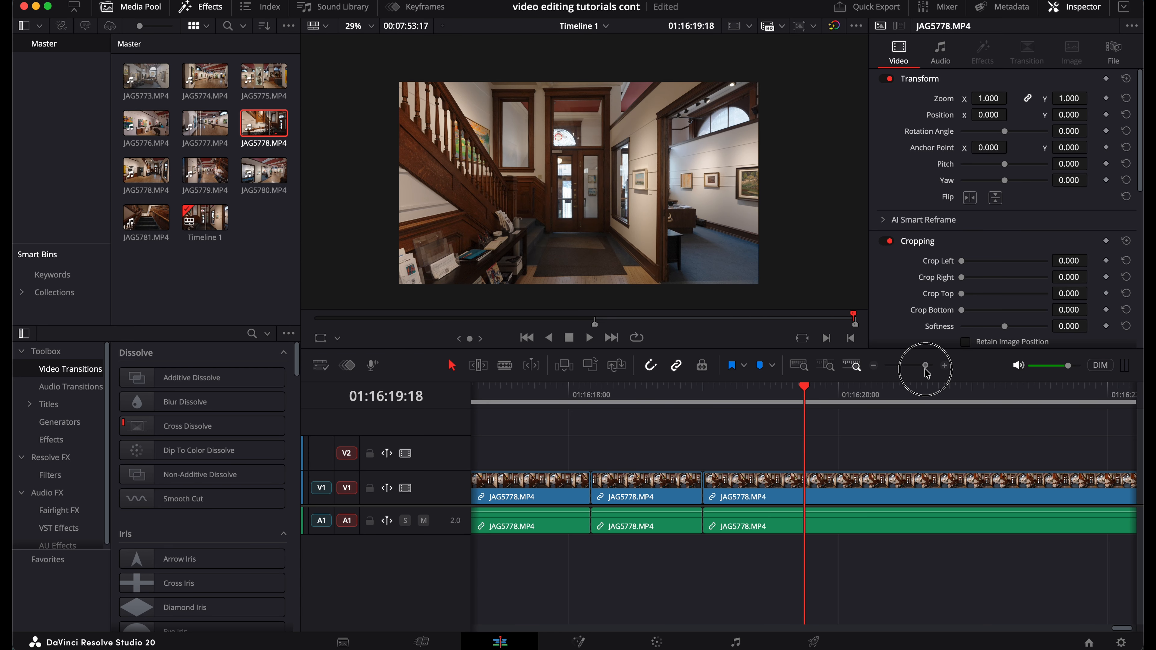
Examine the JAG5778.MP4 clips on the timeline at closer and wider zoom levels, from the first cut to the end.
scroll(810, 465, right, 5)
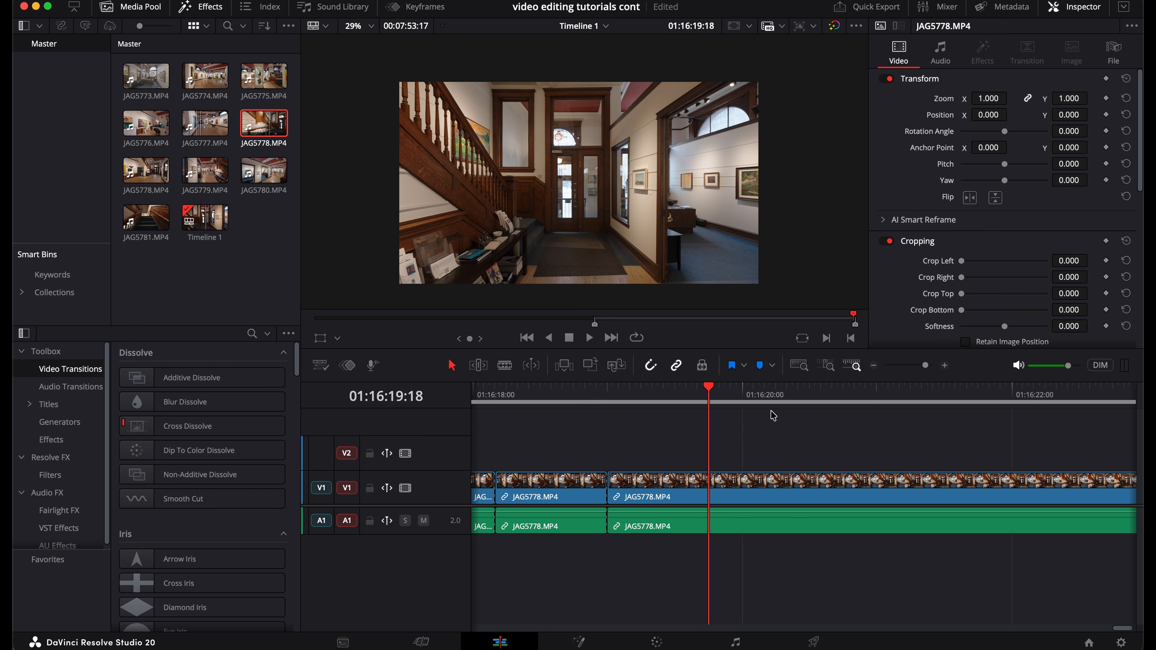
click(725, 397)
click(771, 396)
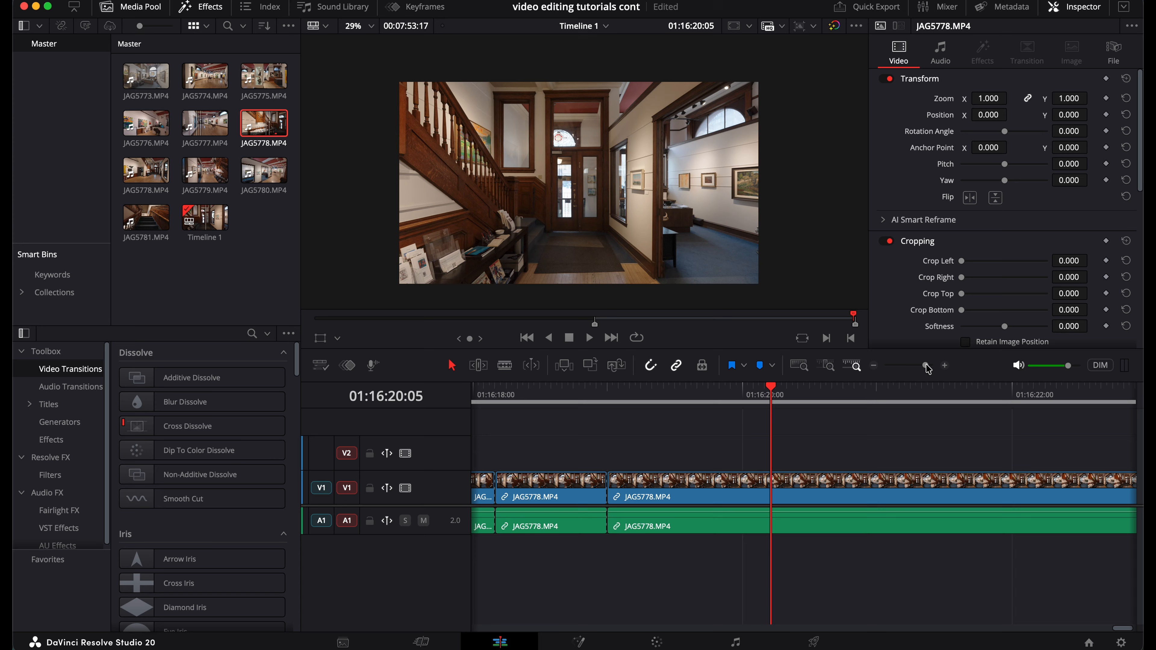
mouse_move(927, 368)
mouse_down()
mouse_move(846, 370)
mouse_move(924, 371)
mouse_up()
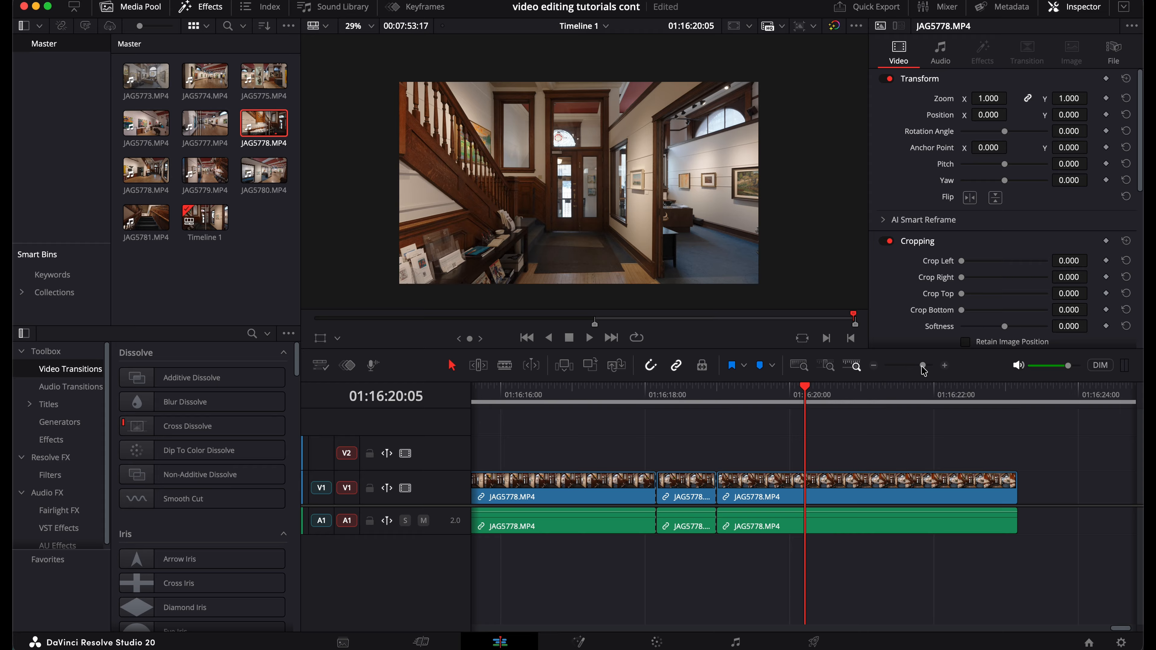
scroll(922, 368, up, 3)
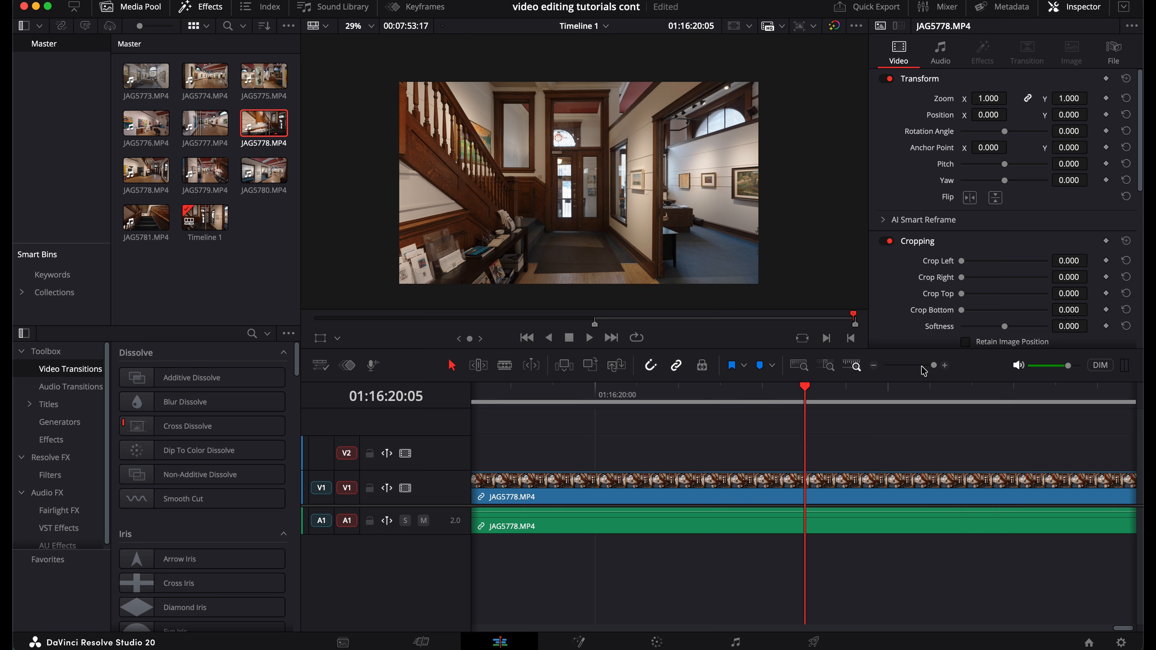
scroll(921, 366, down, 5)
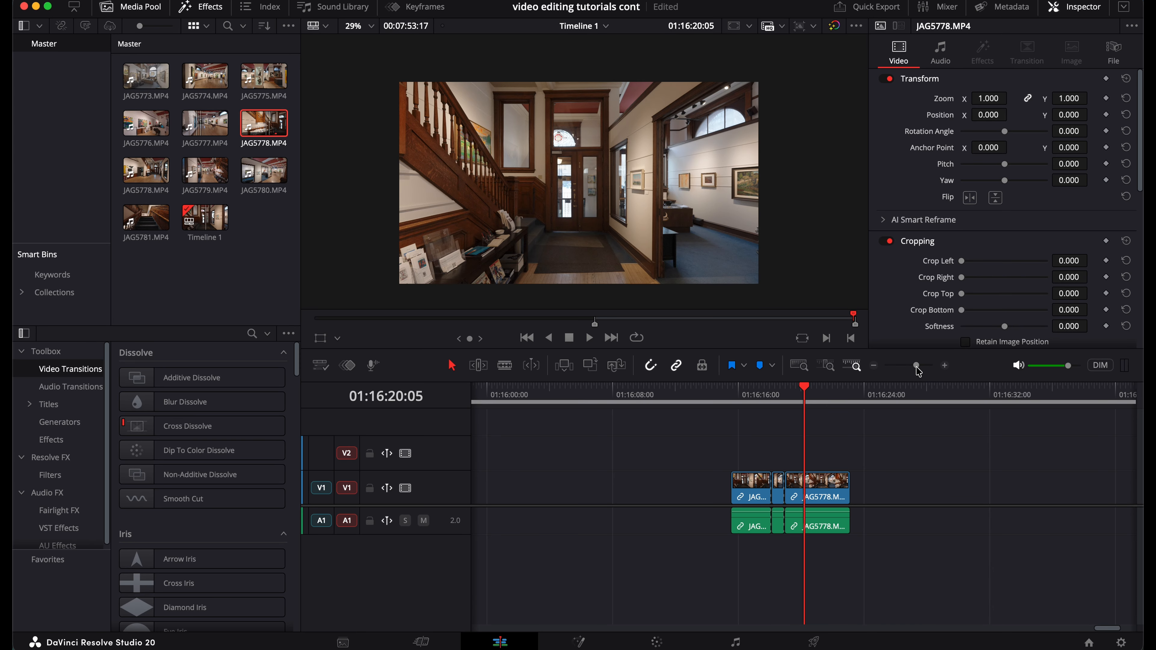
drag(918, 370, 923, 369)
scroll(843, 454, left, 5)
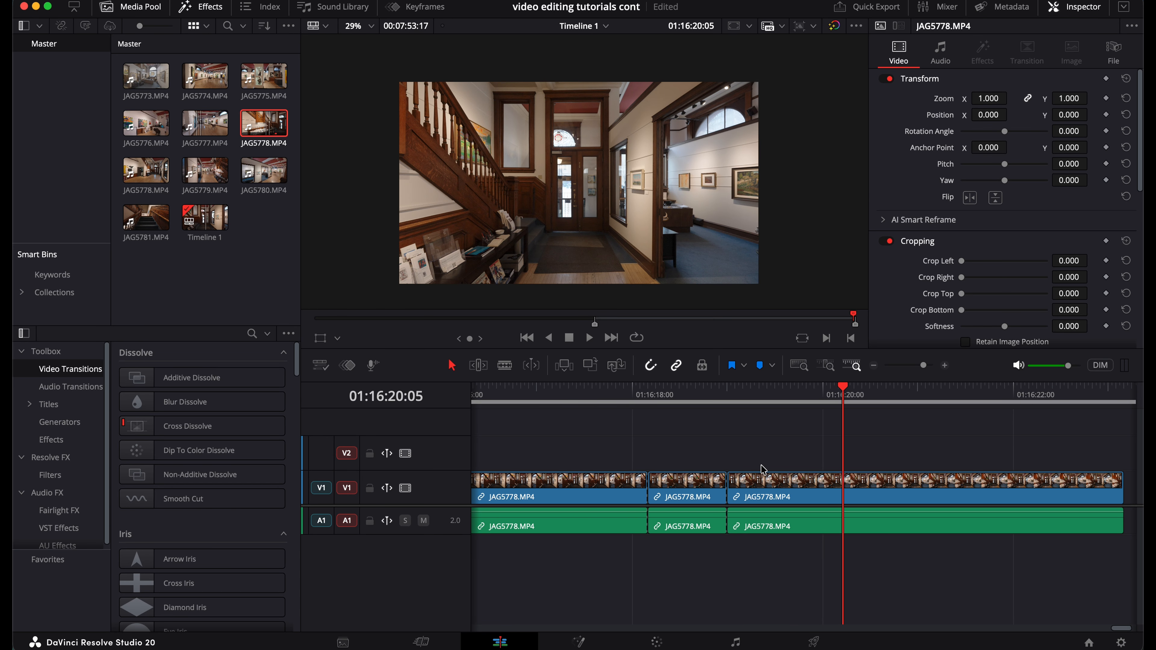
scroll(764, 471, left, 5)
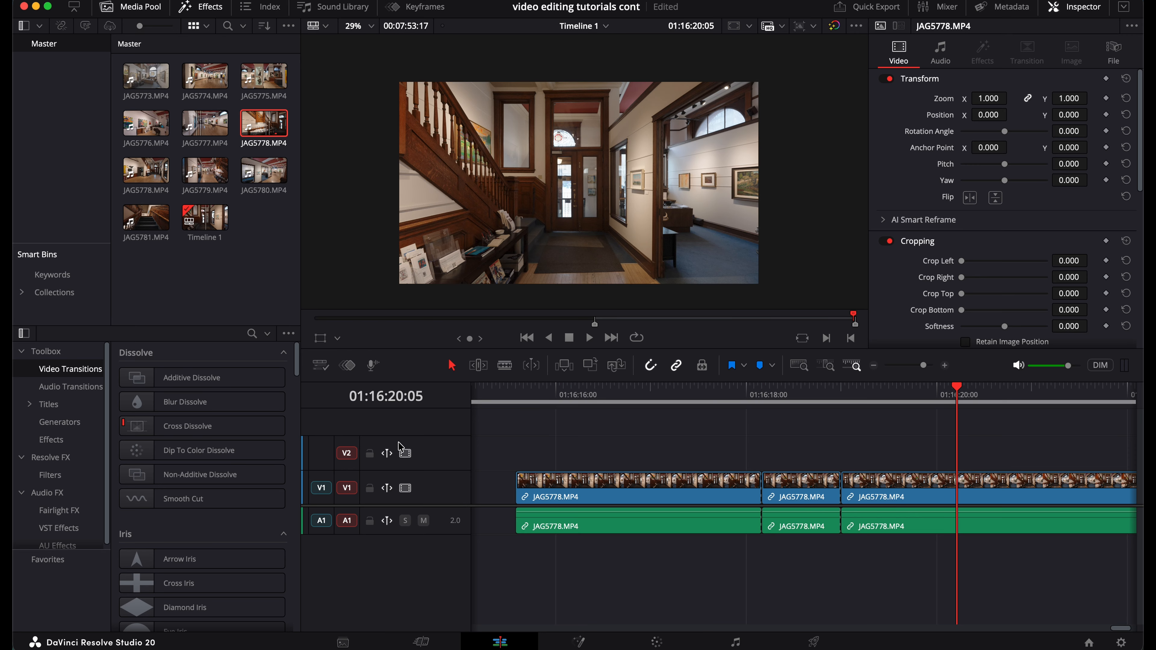
Disable and re-enable video track V1 twice.
click(405, 489)
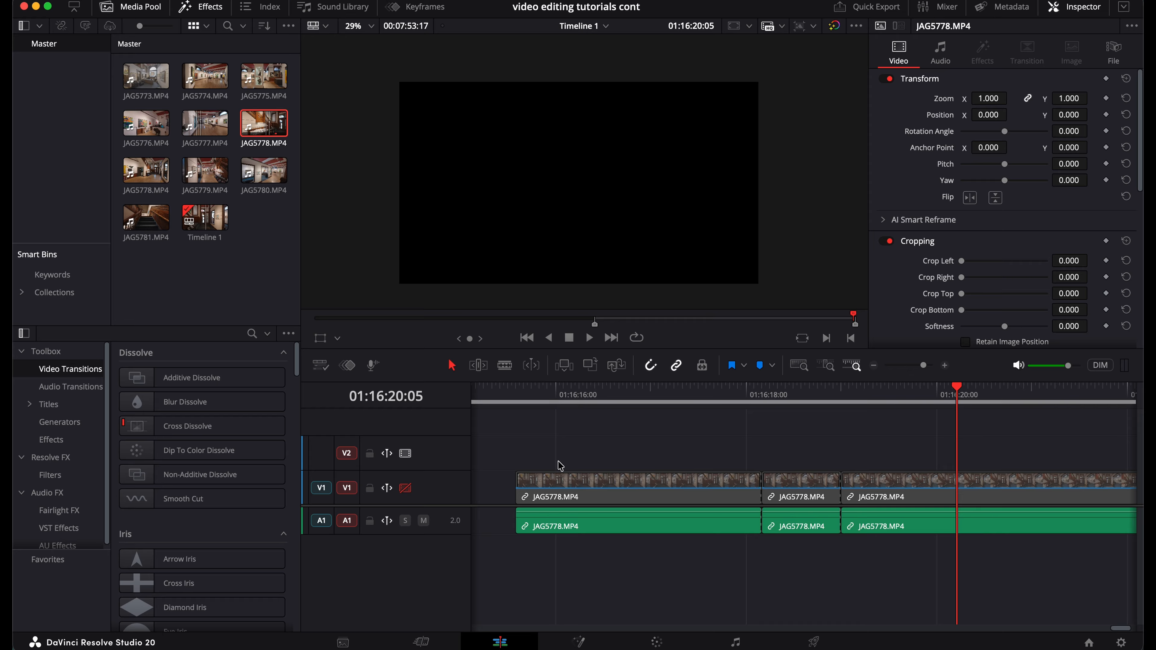
click(405, 489)
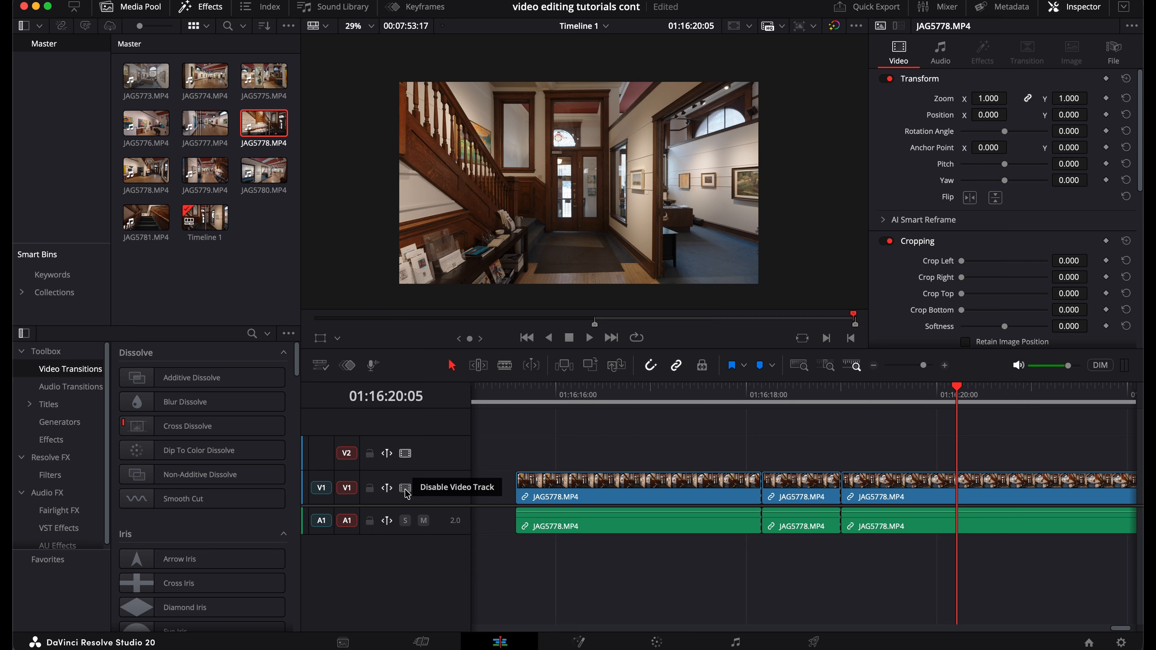
click(406, 489)
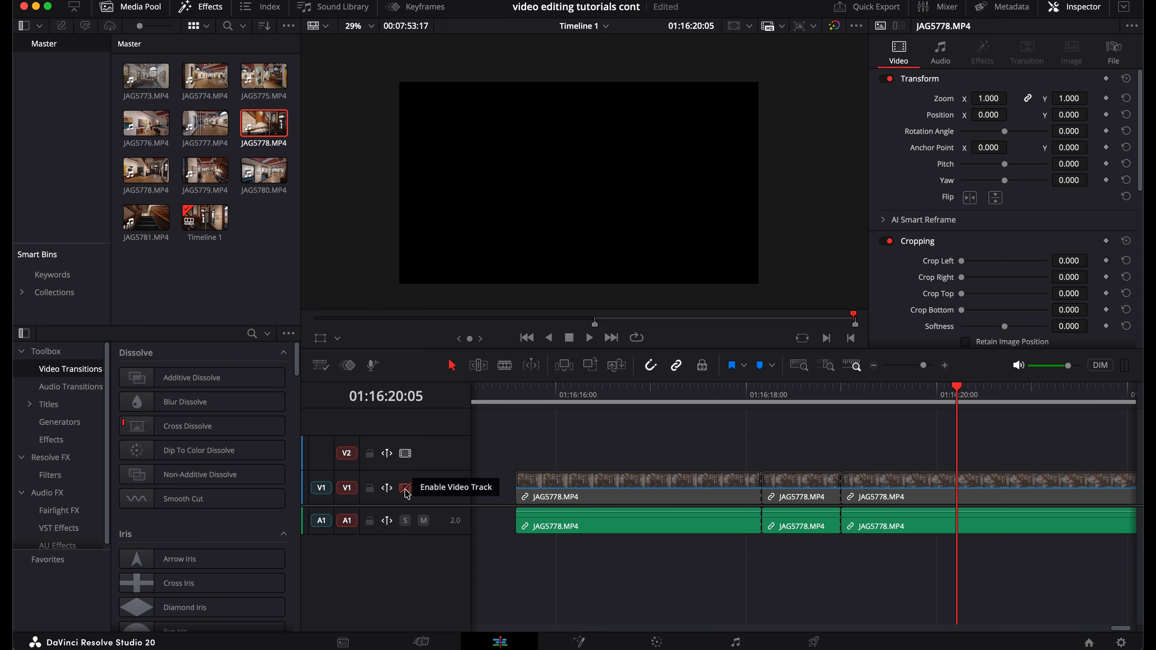
click(405, 489)
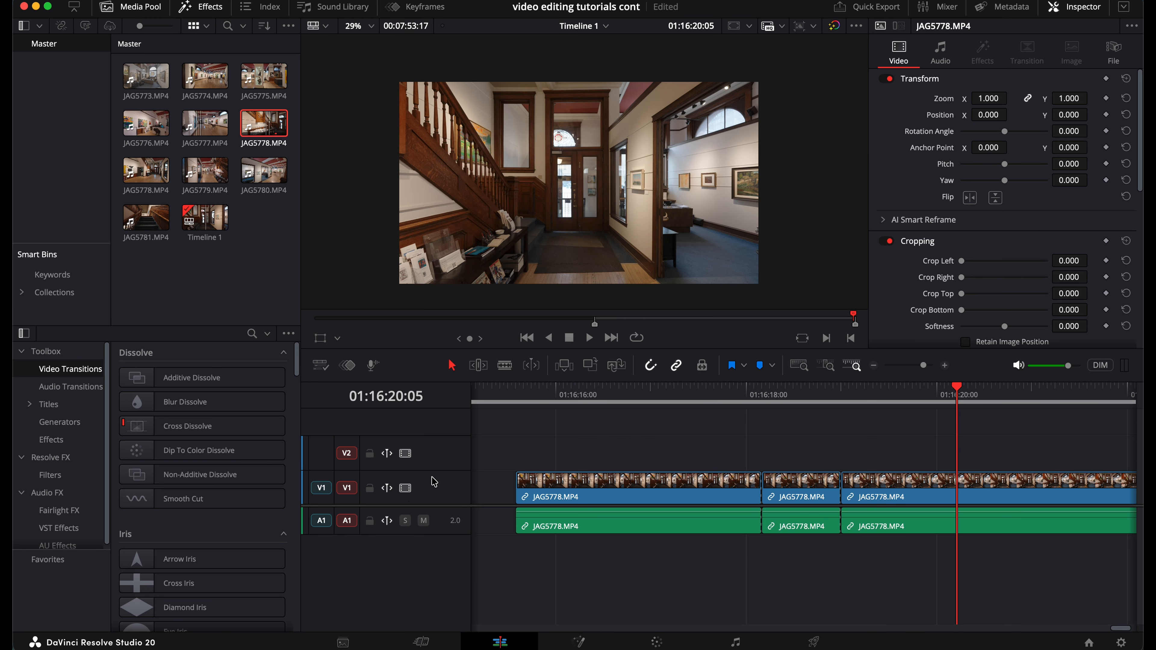
Mute and unmute audio track A1, and leave the track soloed.
click(424, 523)
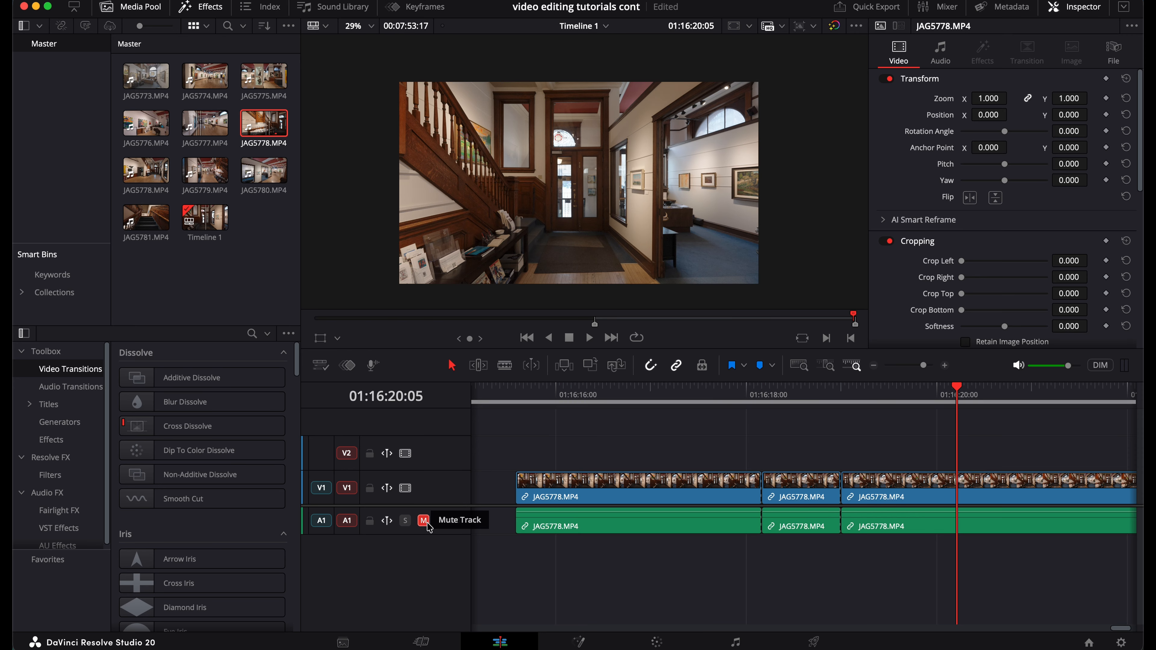
click(424, 521)
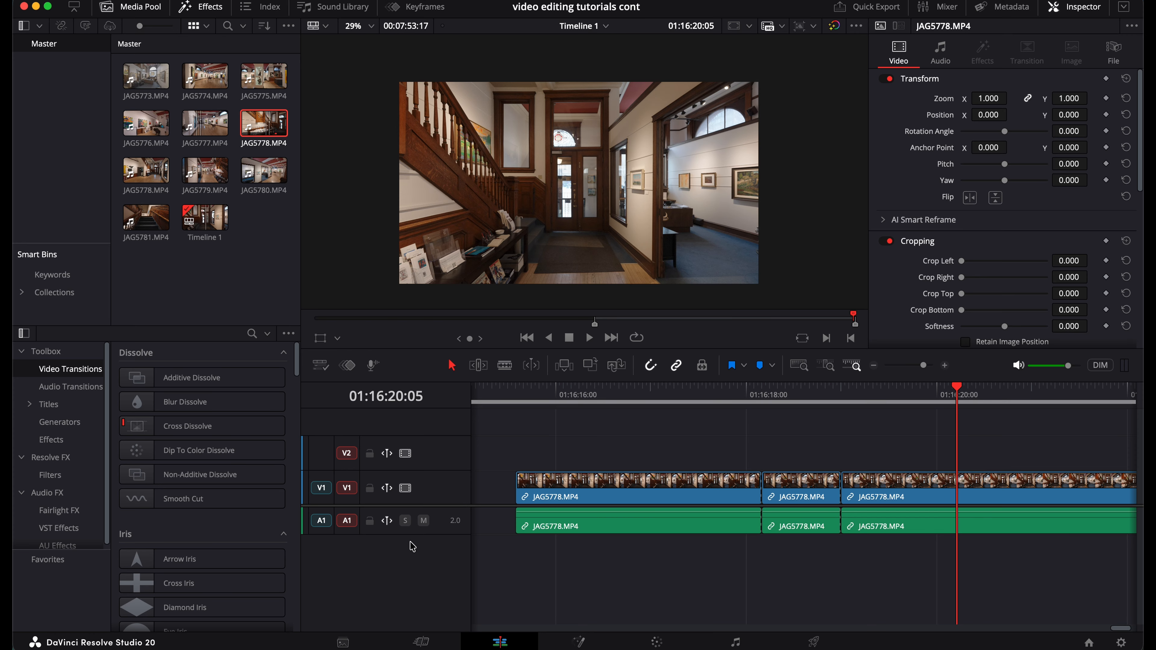
click(405, 520)
Snap the playhead to the end of the last clip at 01:16:23:04.
drag(924, 365, 922, 366)
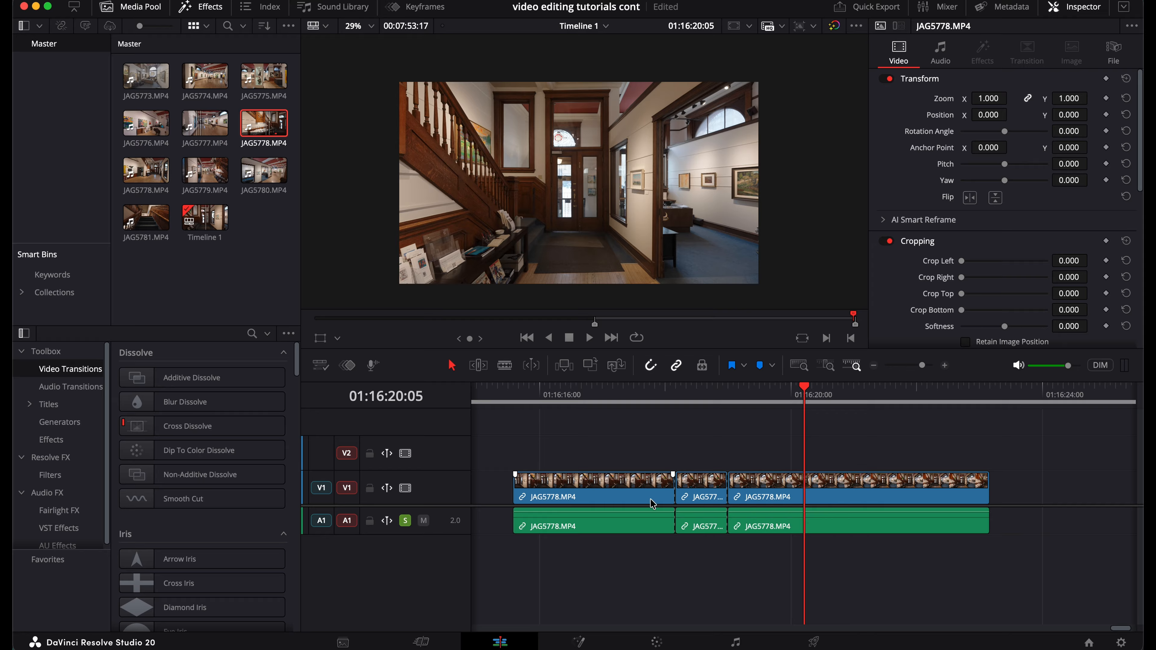
click(949, 403)
drag(951, 403, 995, 483)
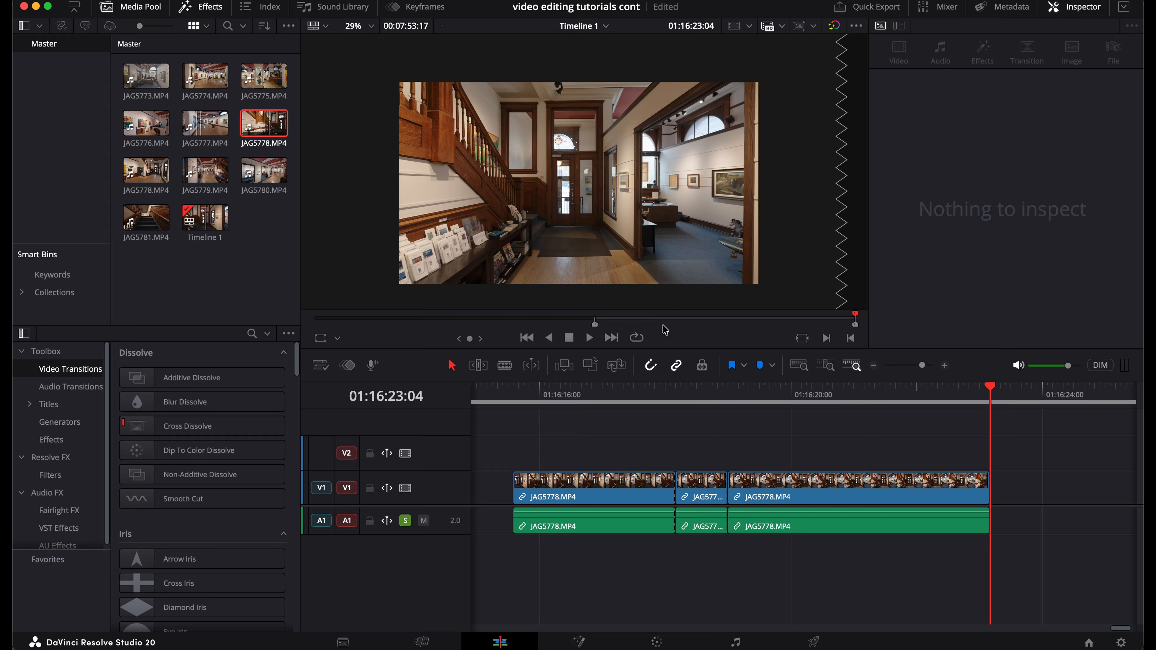
With snapping turned off, place the playhead before the first clip at 01:16:15:08 and select that clip.
click(648, 364)
drag(989, 391, 500, 493)
mouse_move(583, 488)
mouse_down()
mouse_move(560, 487)
mouse_move(605, 487)
mouse_move(548, 491)
mouse_move(608, 492)
mouse_move(549, 489)
mouse_move(585, 488)
mouse_up()
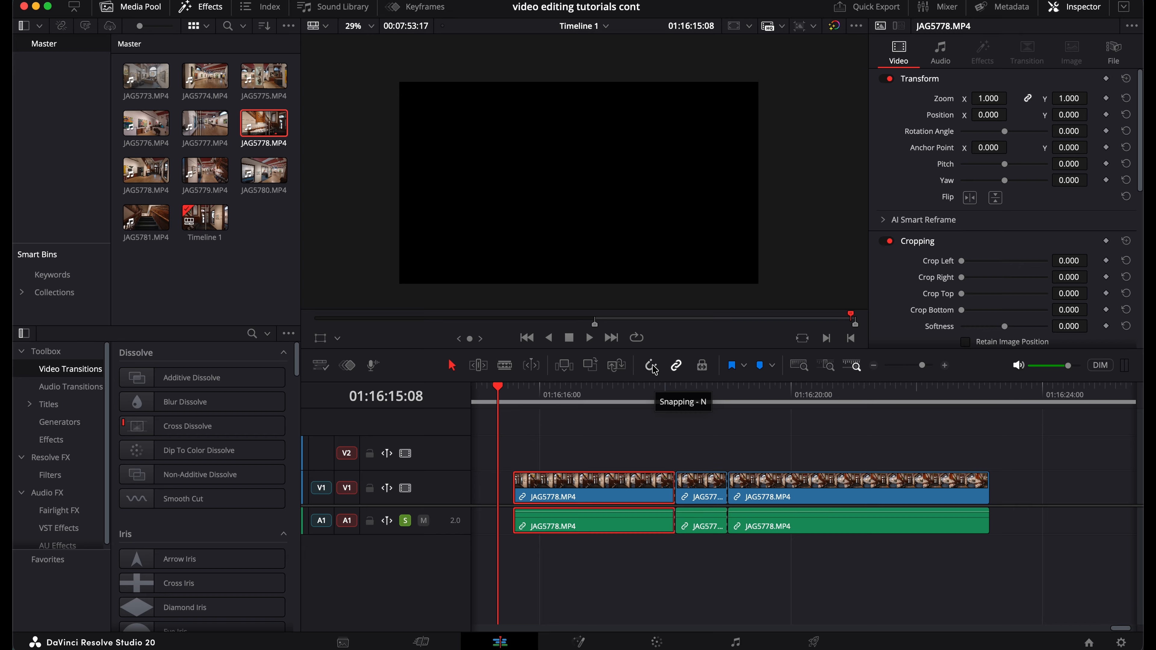
Turn snapping back on and snap the playhead to the first clip's start, and to the first cut at 01:16:18:04.
click(651, 366)
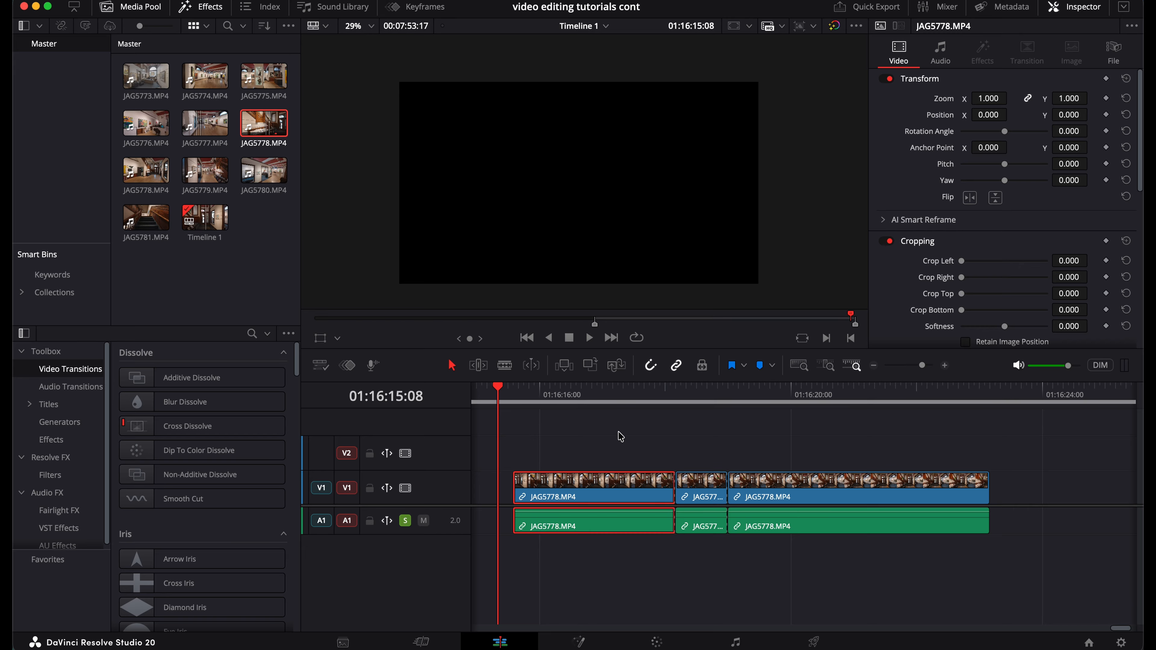
mouse_move(614, 495)
mouse_down()
mouse_move(544, 496)
mouse_move(620, 498)
mouse_up()
drag(496, 389, 725, 387)
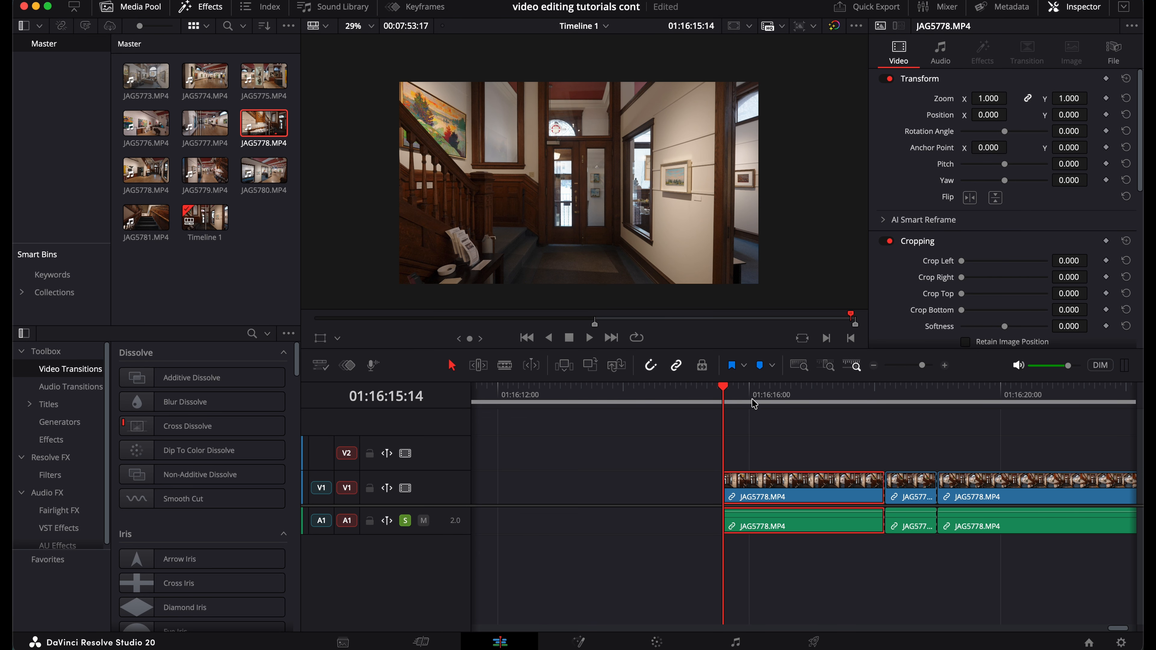
scroll(758, 408, right, 3)
click(746, 393)
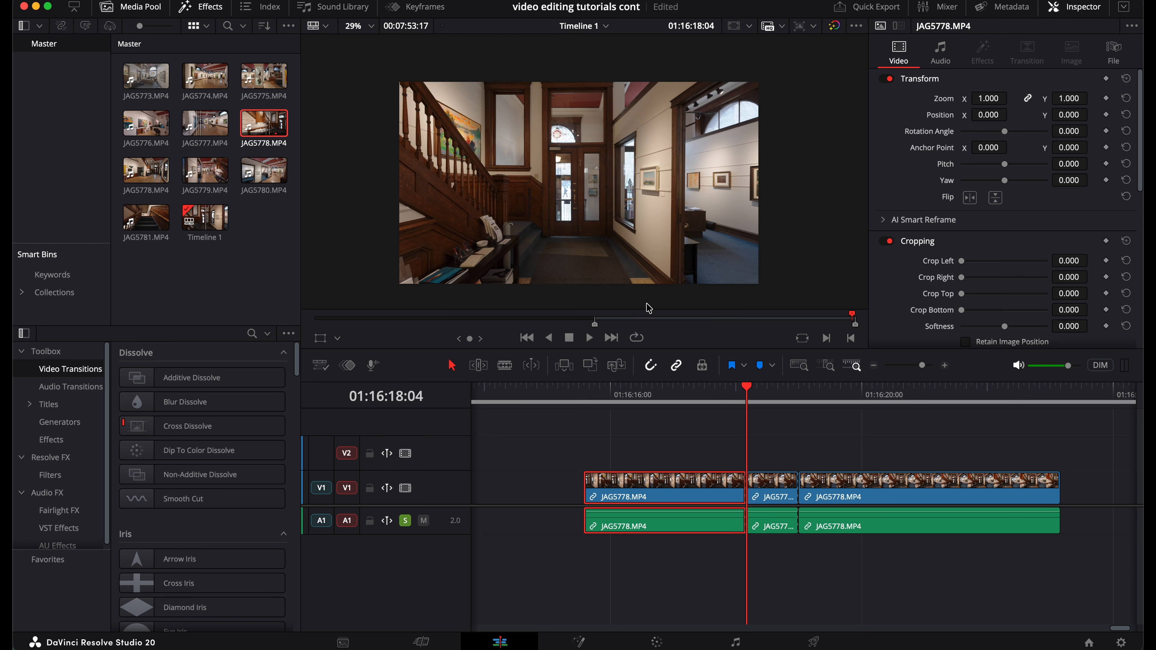
Switch timeline snapping off and on again.
click(651, 366)
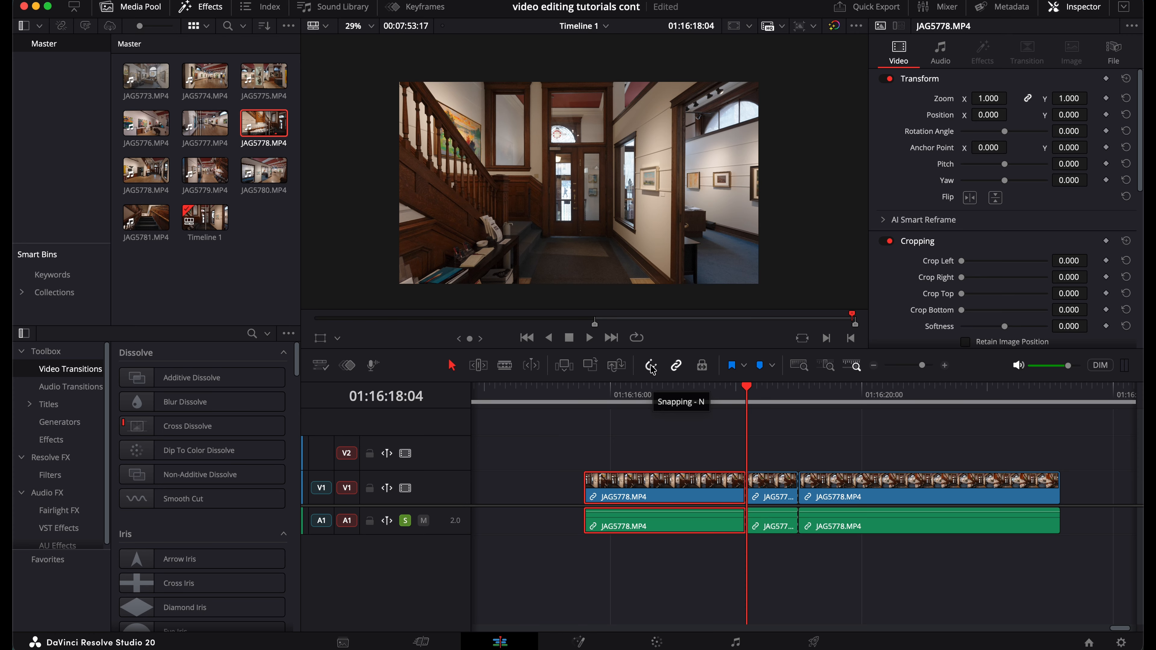
click(651, 369)
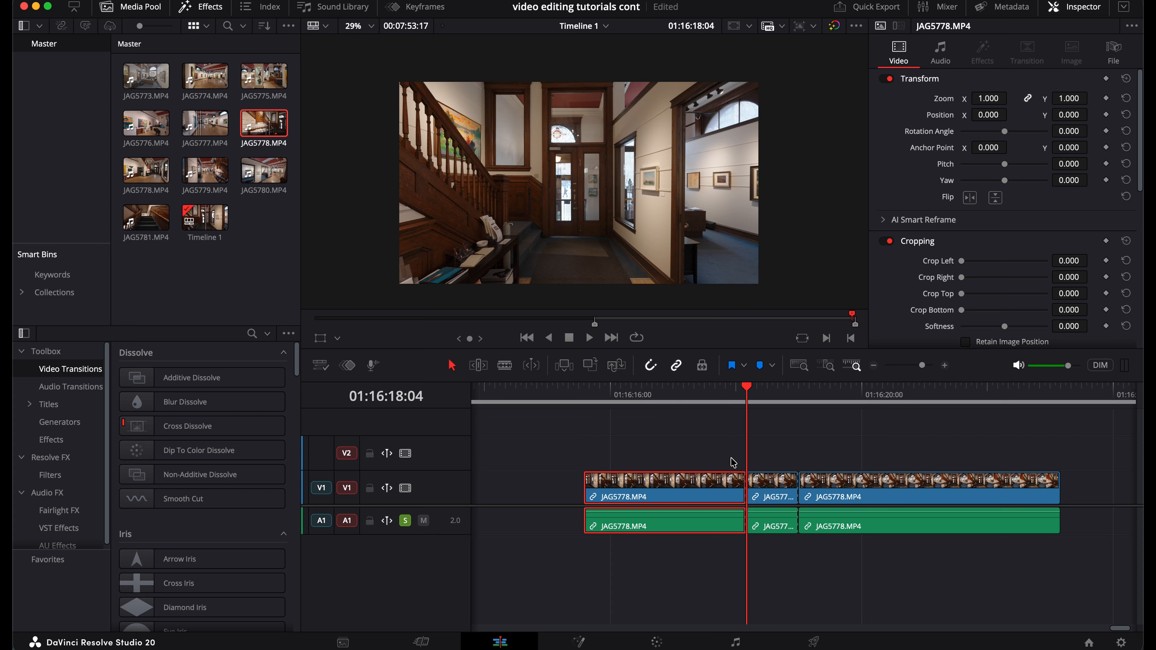
Add a timeline marker over the last clip at 01:16:20:13.
scroll(640, 391, right, 2)
scroll(640, 391, right, 5)
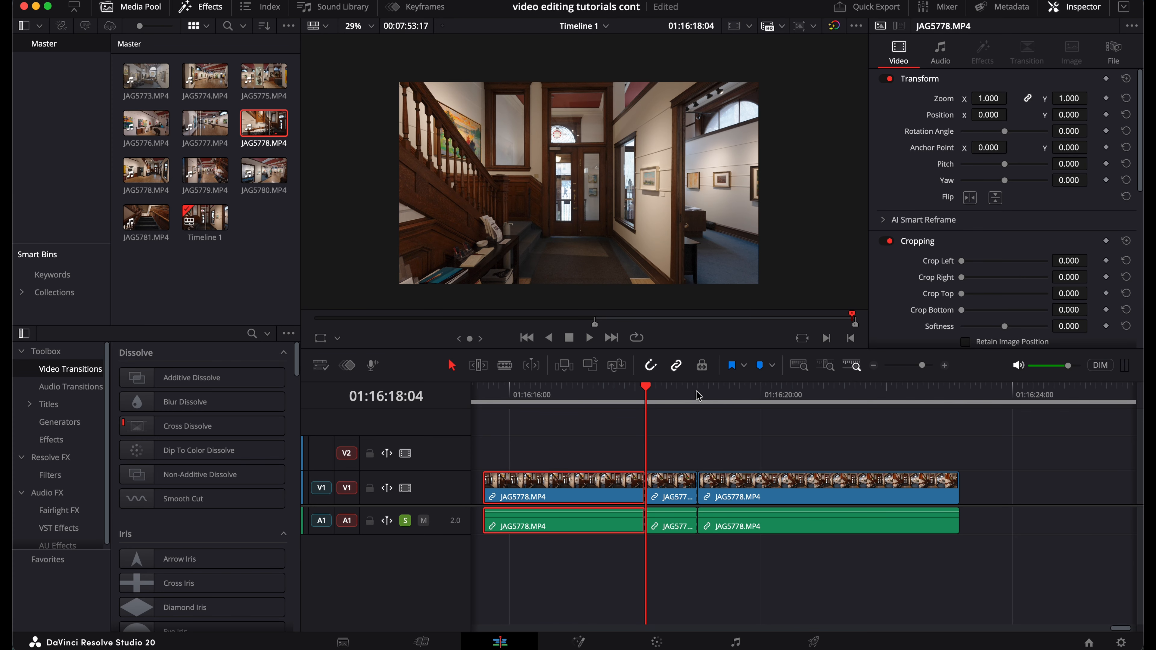
click(587, 393)
click(763, 390)
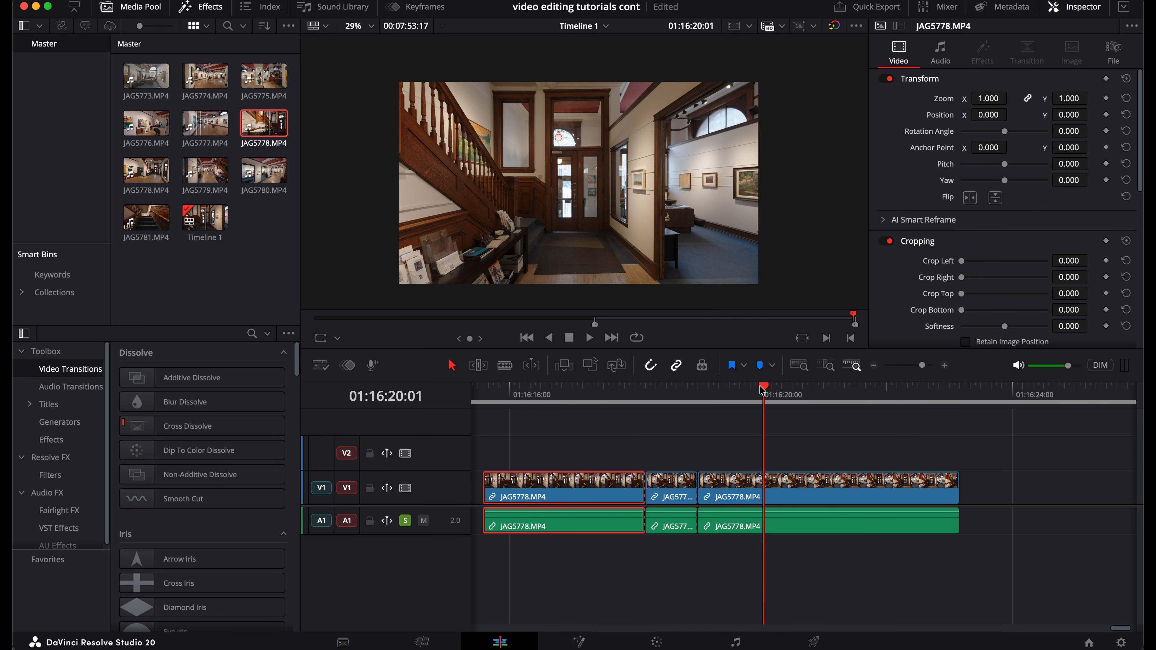
click(814, 393)
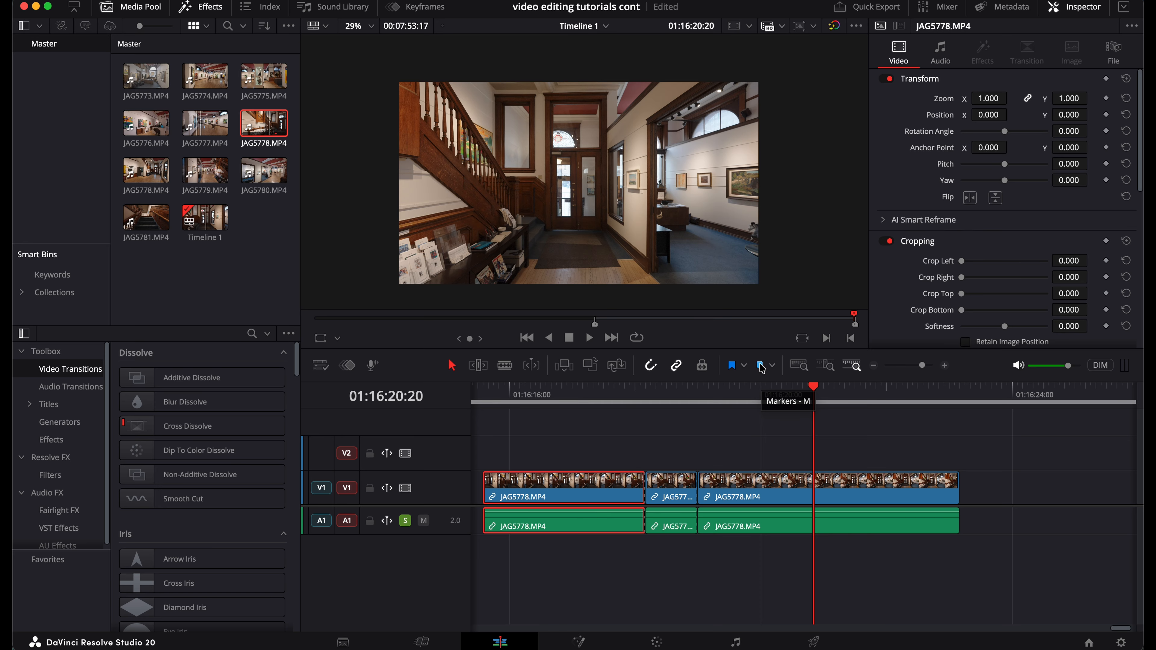
mouse_move(817, 389)
mouse_down()
mouse_move(832, 390)
mouse_move(797, 393)
mouse_move(822, 402)
mouse_move(804, 403)
mouse_up()
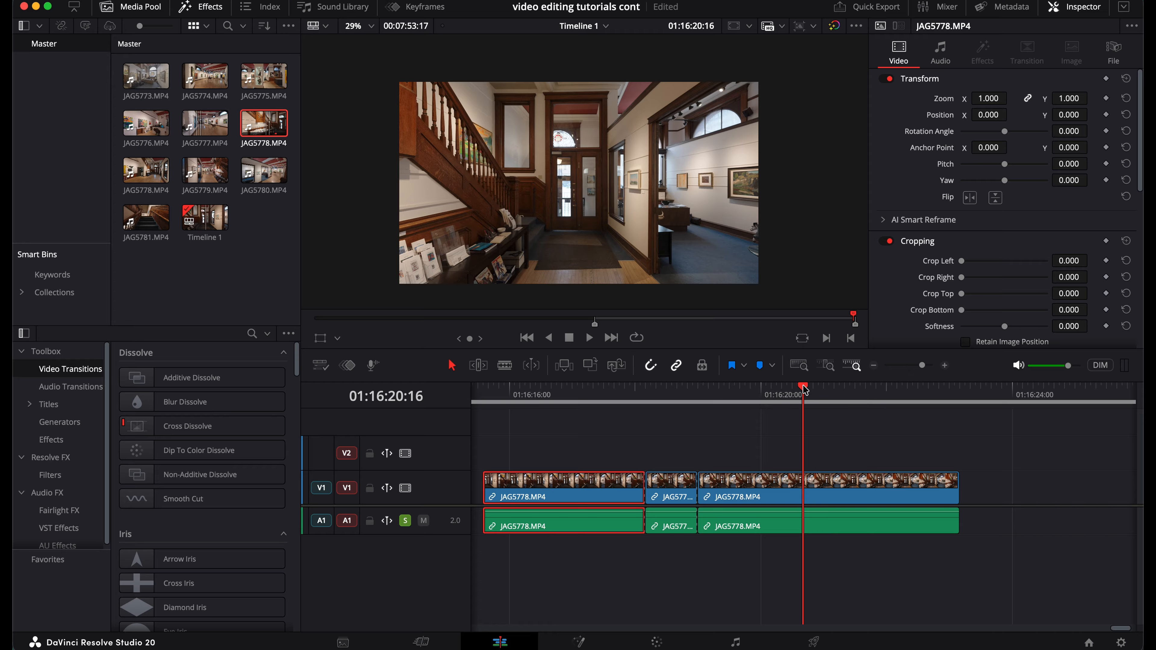
click(786, 391)
mouse_move(787, 394)
mouse_down()
mouse_move(826, 395)
mouse_move(779, 399)
mouse_move(794, 396)
mouse_up()
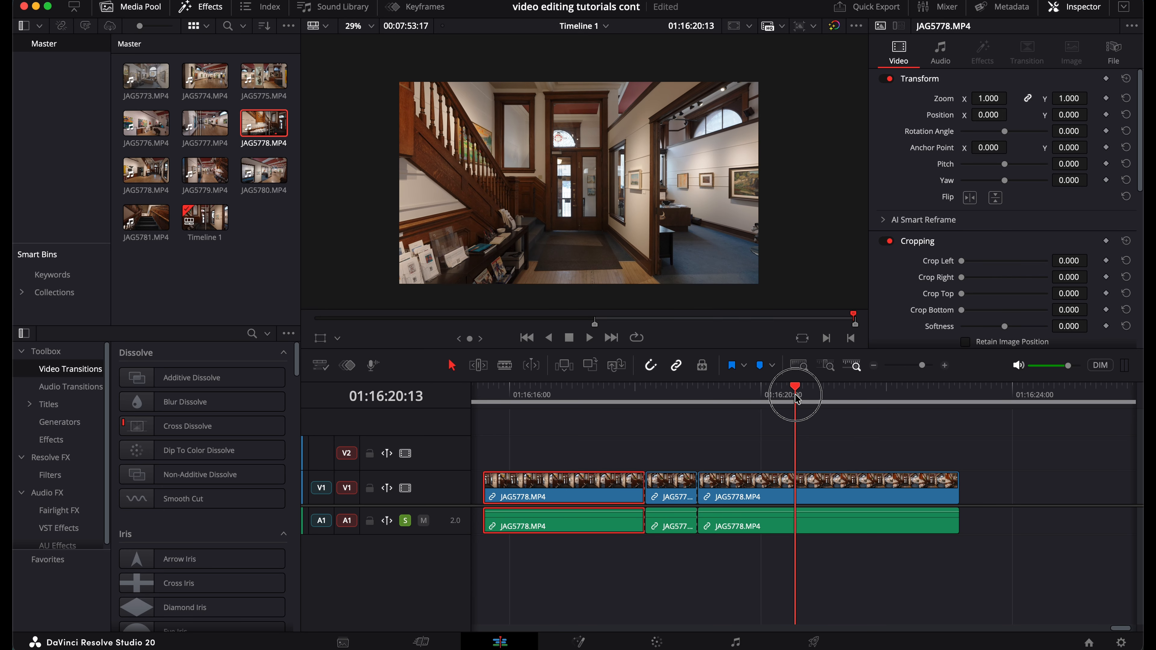
click(759, 366)
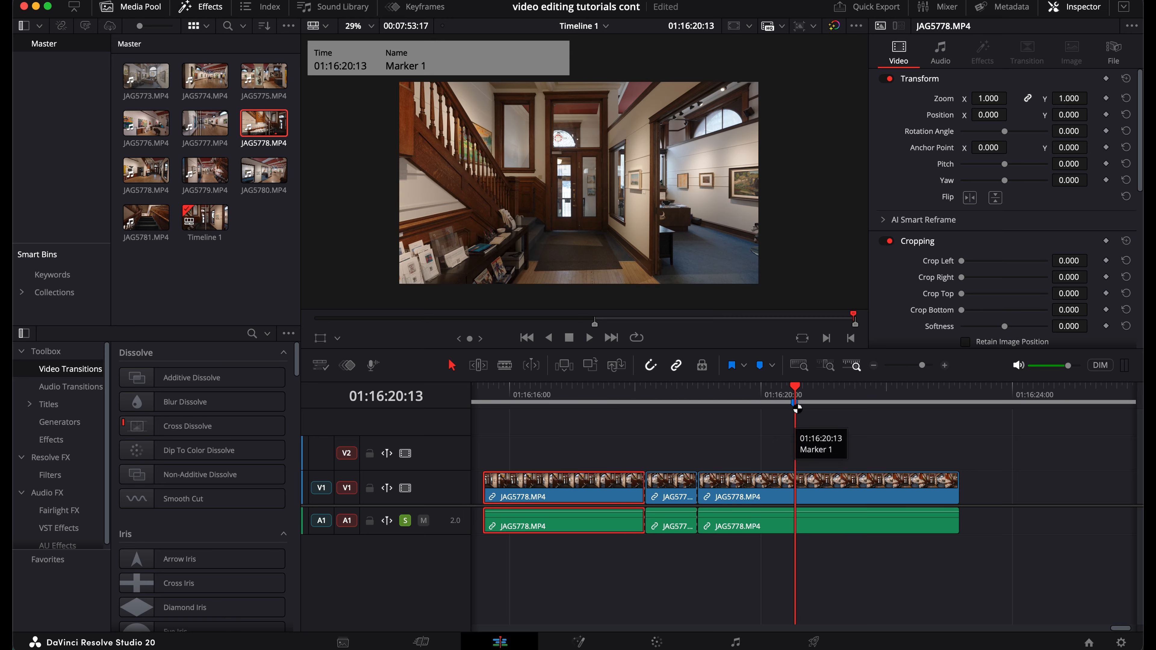
Snap the playhead back to the existing marker, and add a second timeline marker at 01:16:21:12.
mouse_move(795, 386)
mouse_down()
mouse_move(947, 393)
mouse_move(931, 390)
mouse_up()
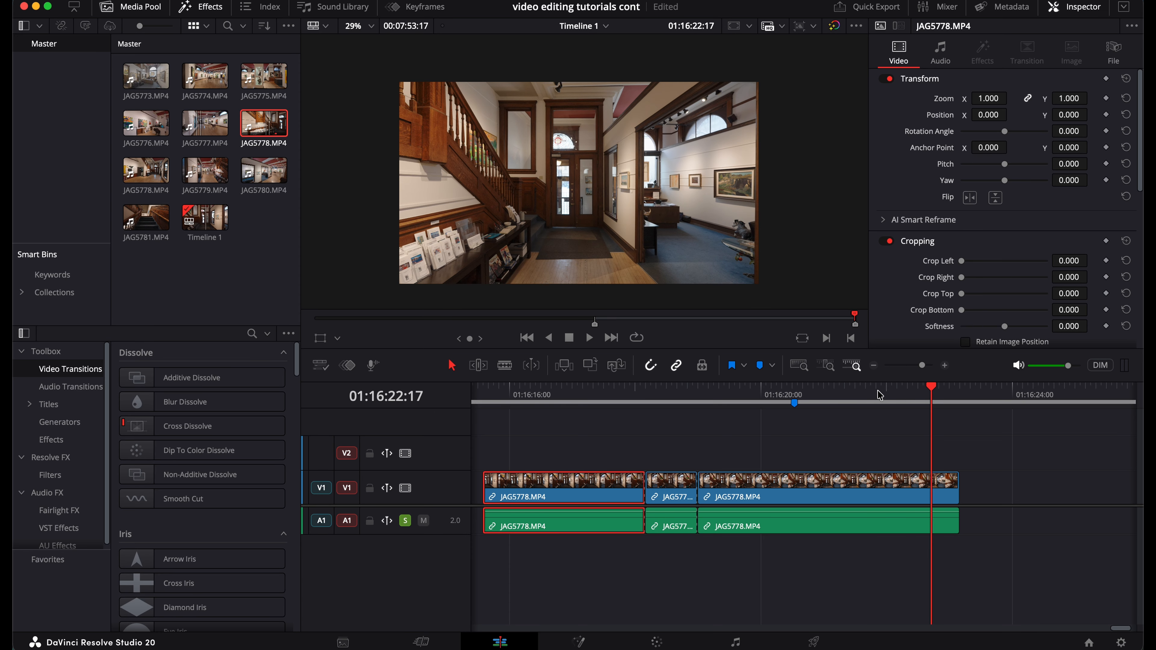
click(797, 391)
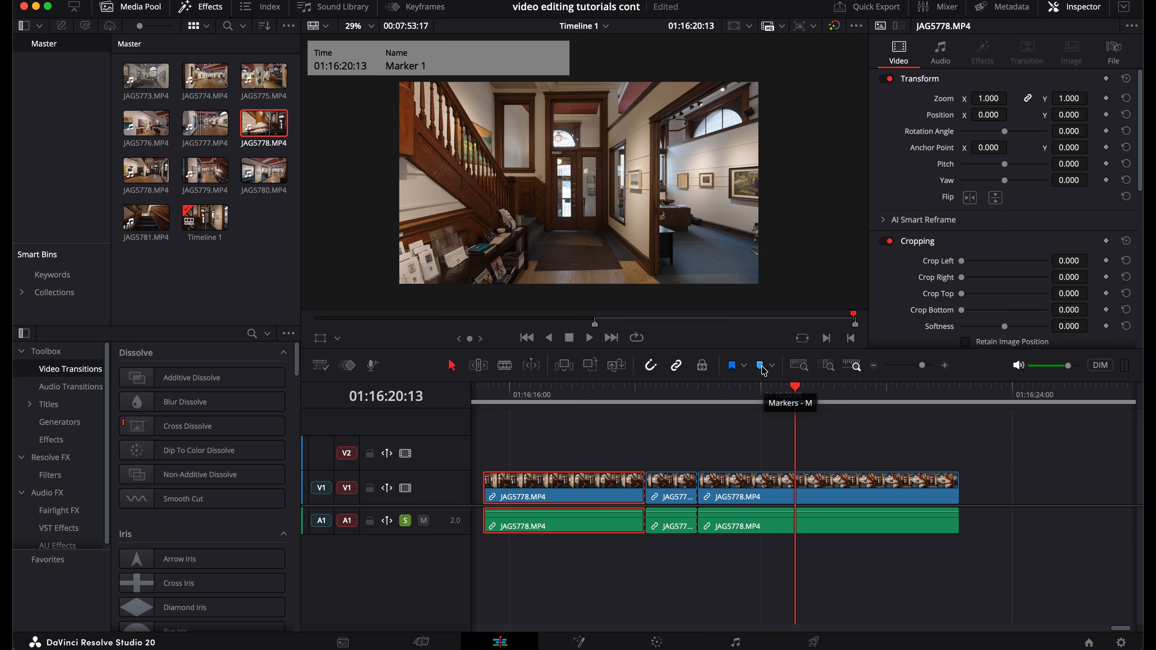
click(856, 396)
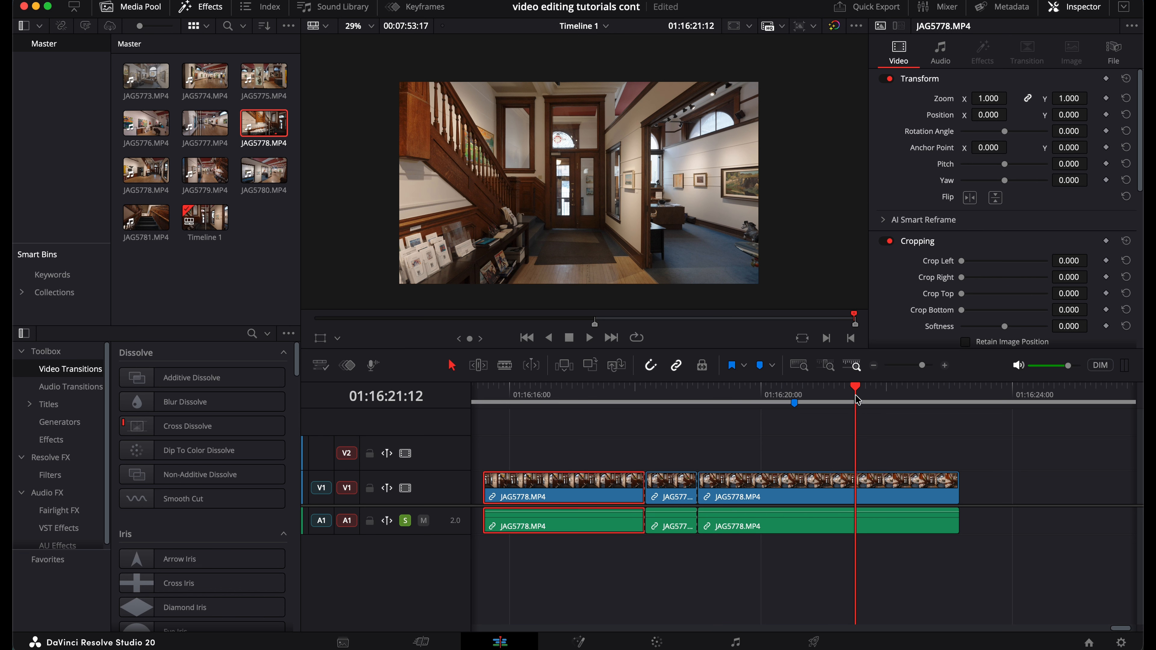
key(m)
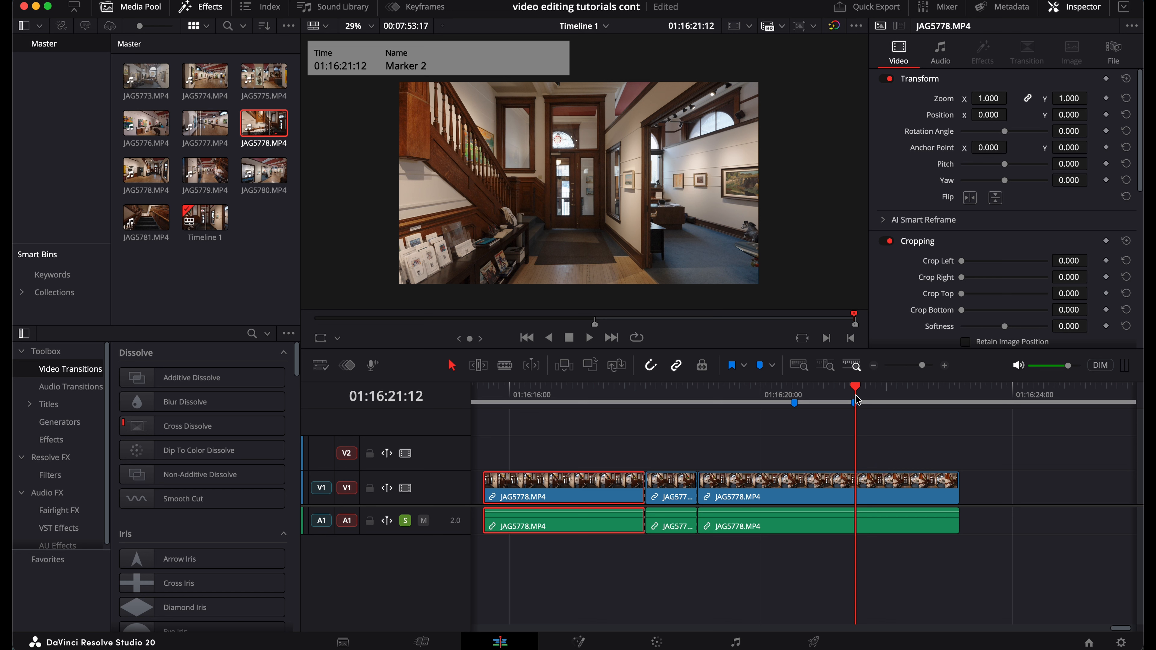
Position the playhead over the short middle clip at 01:16:18:12.
mouse_move(855, 397)
mouse_down()
mouse_move(905, 397)
mouse_move(656, 416)
mouse_move(755, 413)
mouse_move(766, 429)
mouse_move(735, 452)
mouse_up()
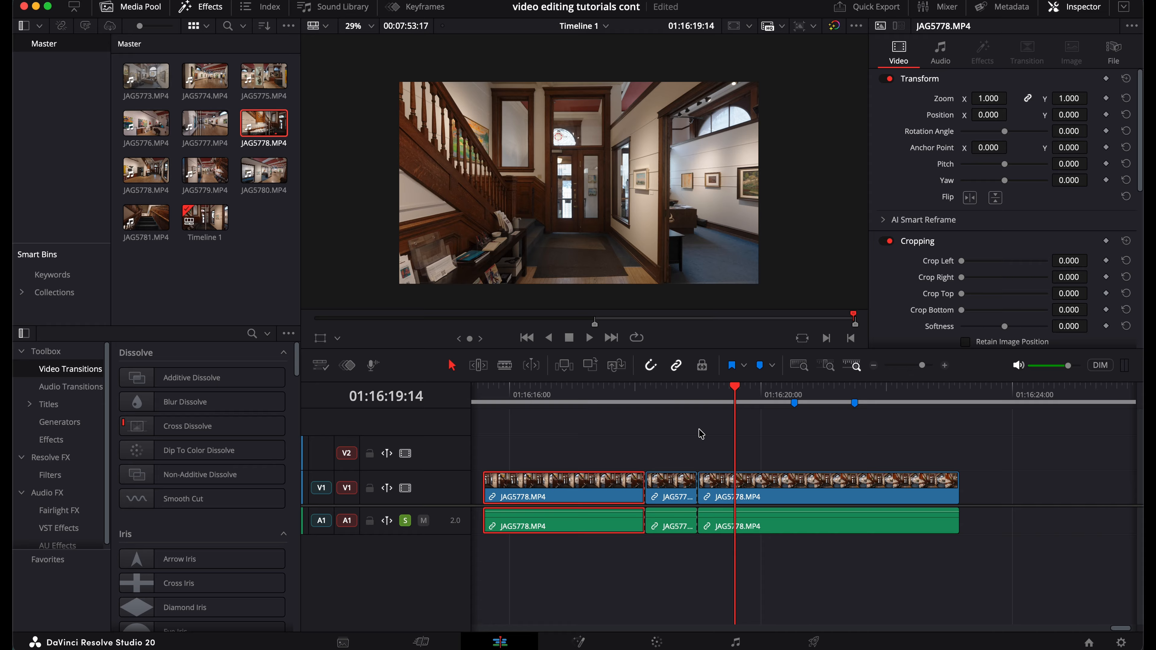
click(668, 395)
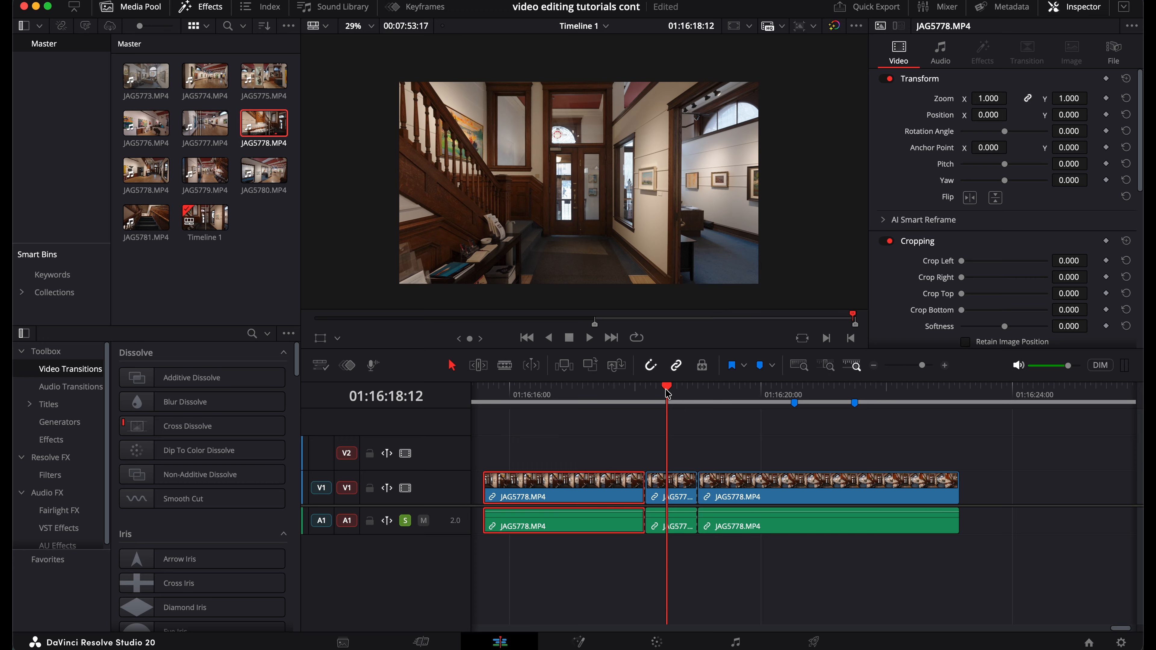
click(639, 395)
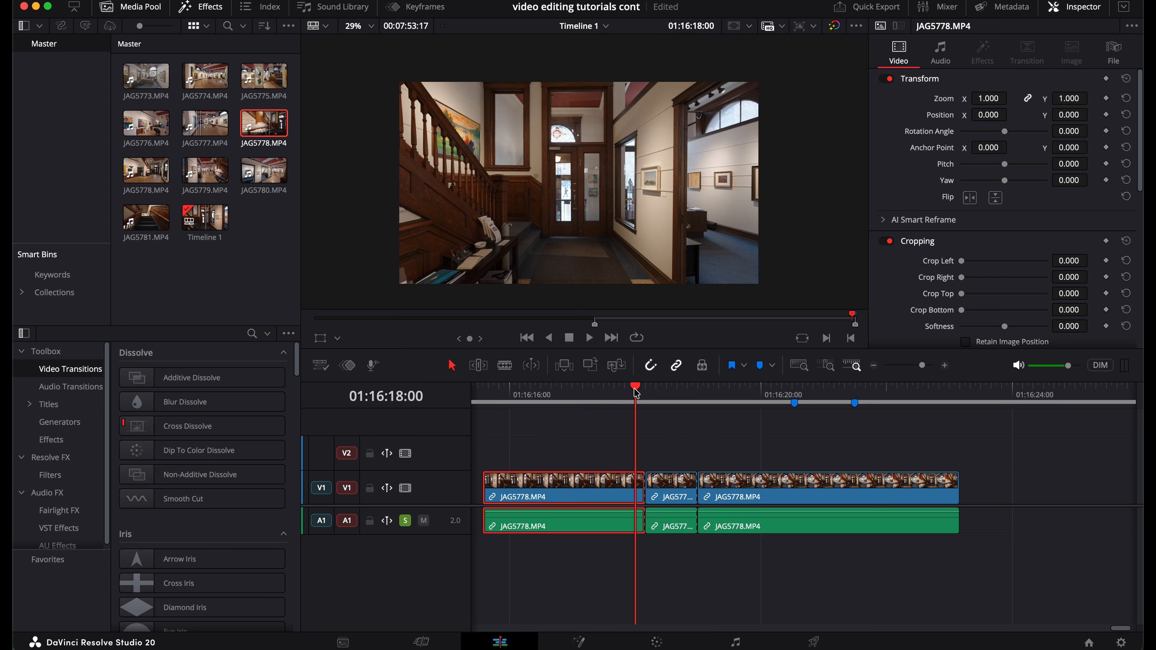
click(667, 395)
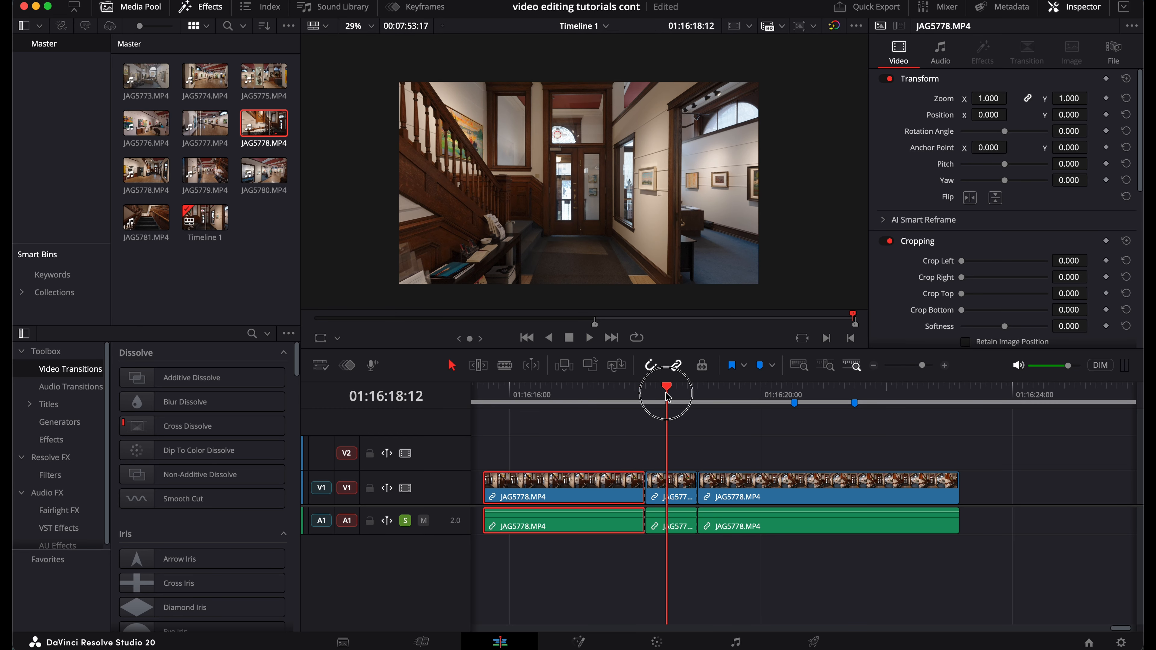
Select the middle, last and first timeline clips individually, one after another.
click(678, 486)
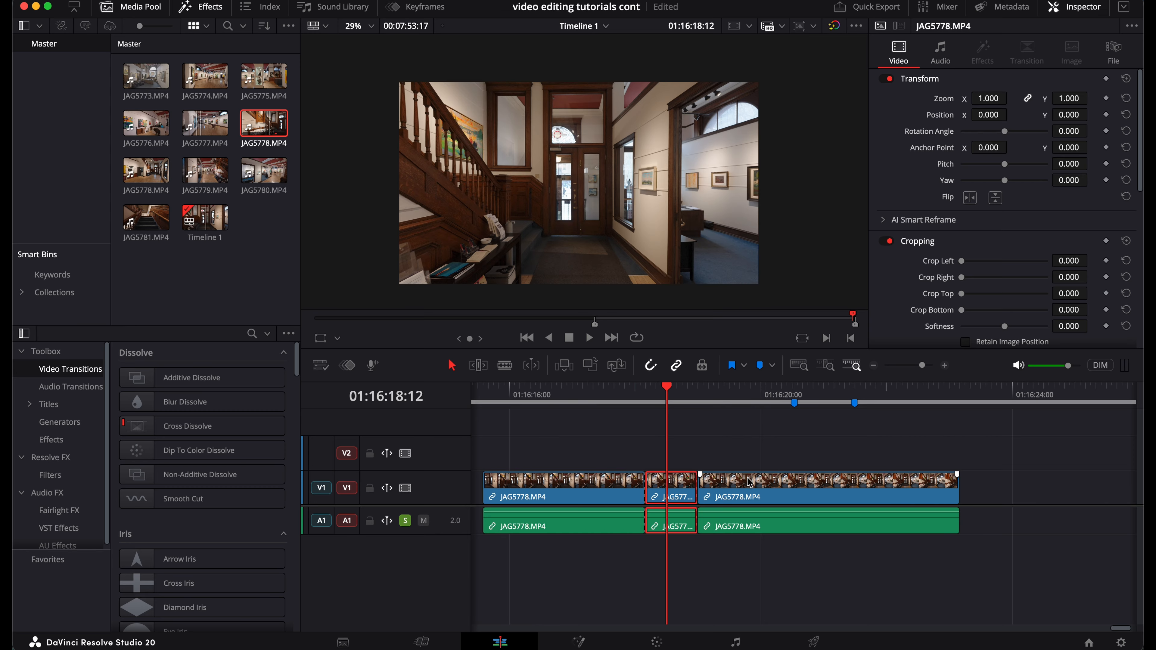
click(766, 486)
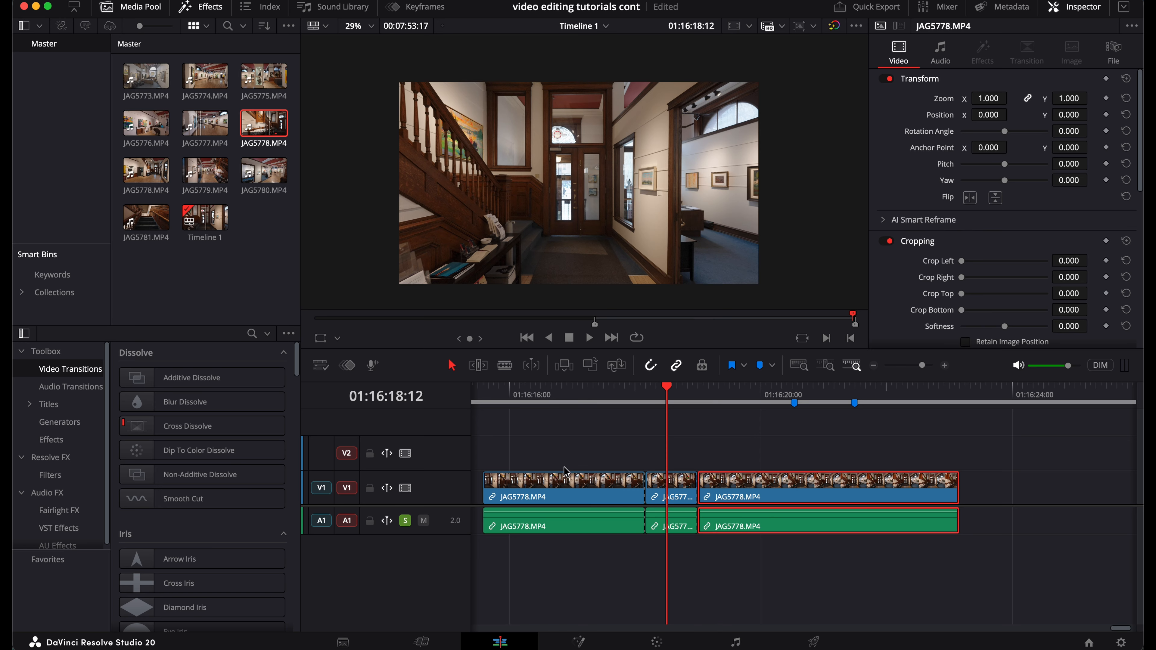
click(565, 485)
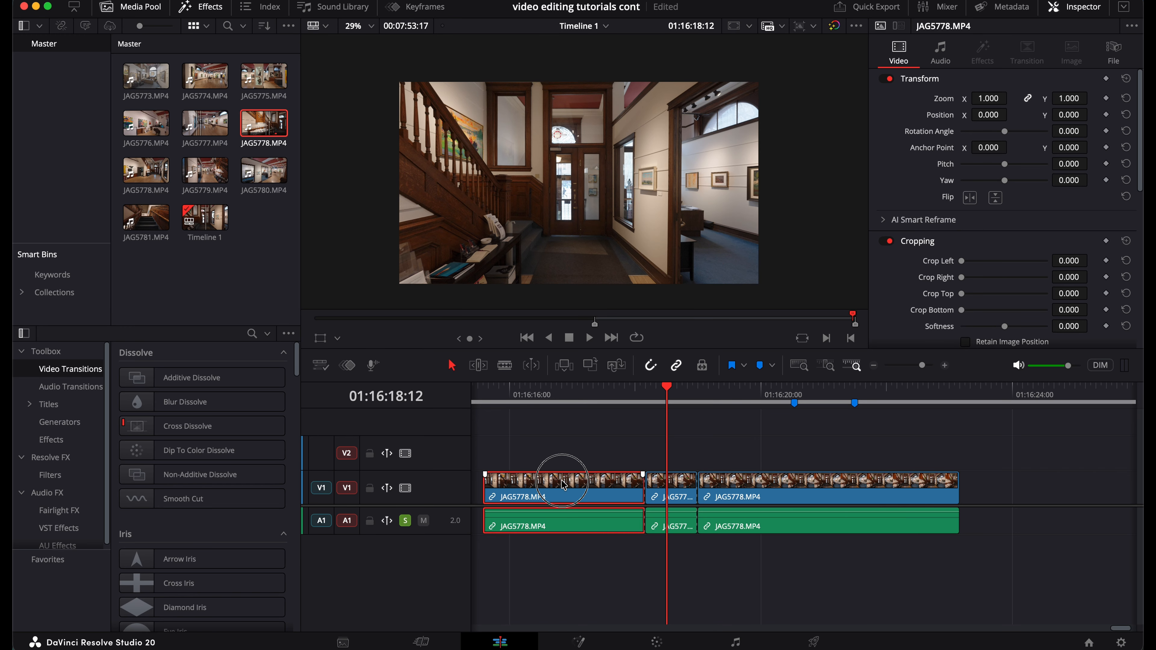
Delete the short middle clip without closing its gap, and undo the deletion.
click(678, 489)
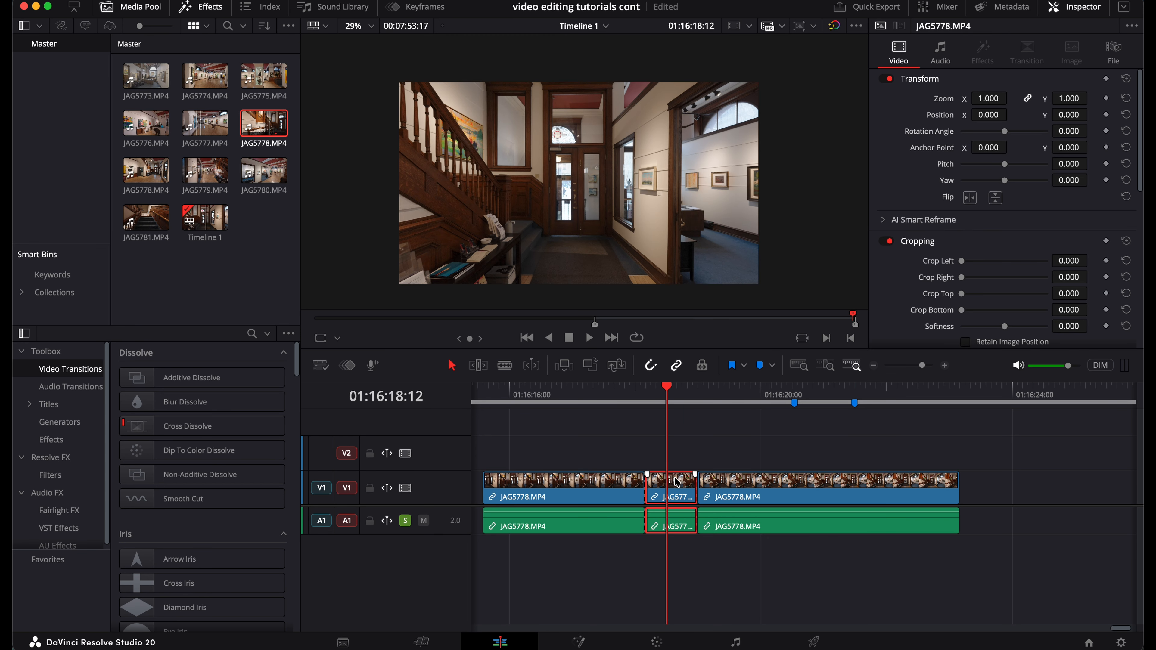
key(BackSpace)
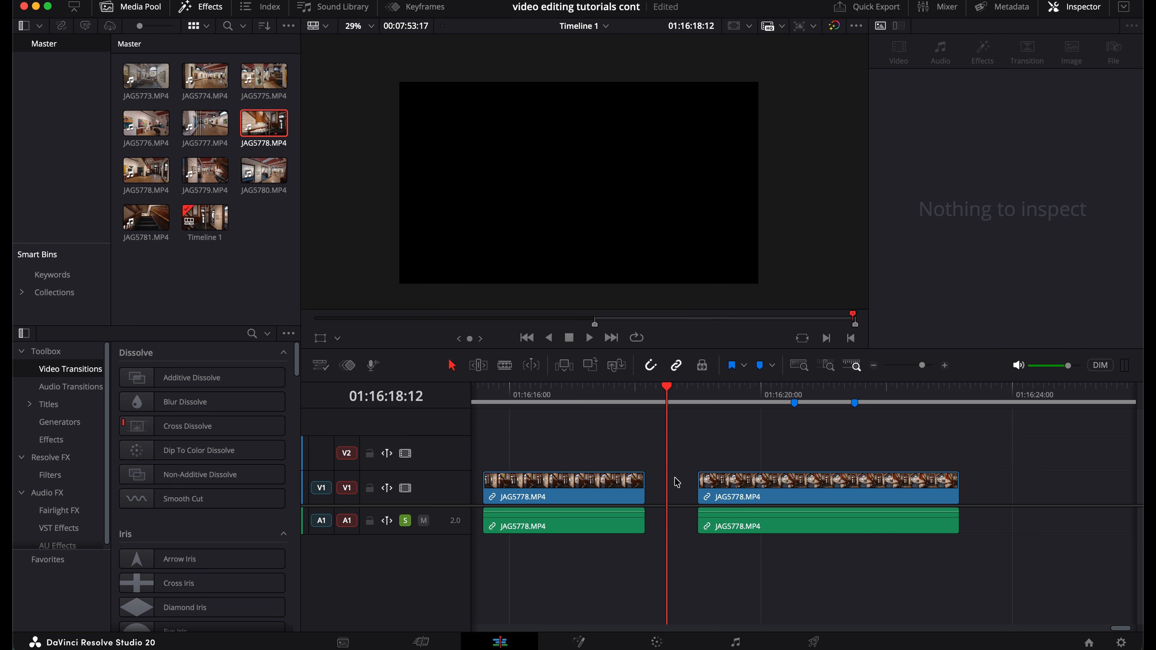
key(super+z)
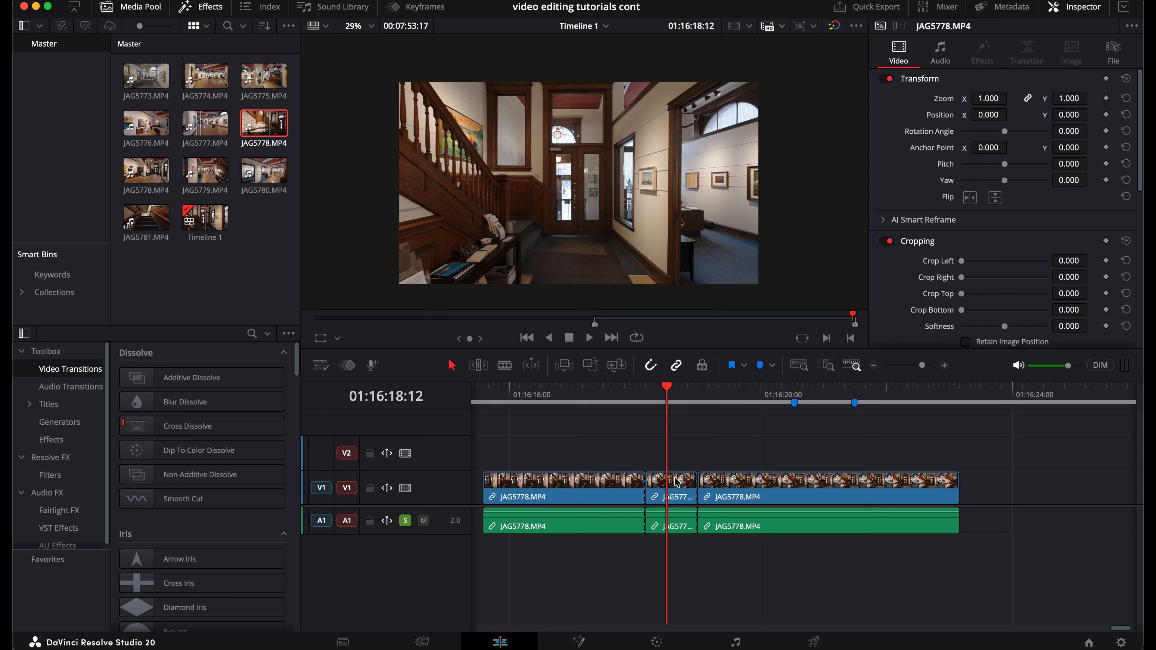
Delete the short middle clip and move the last clip up against the first to close the gap.
click(676, 483)
key(BackSpace)
click(825, 483)
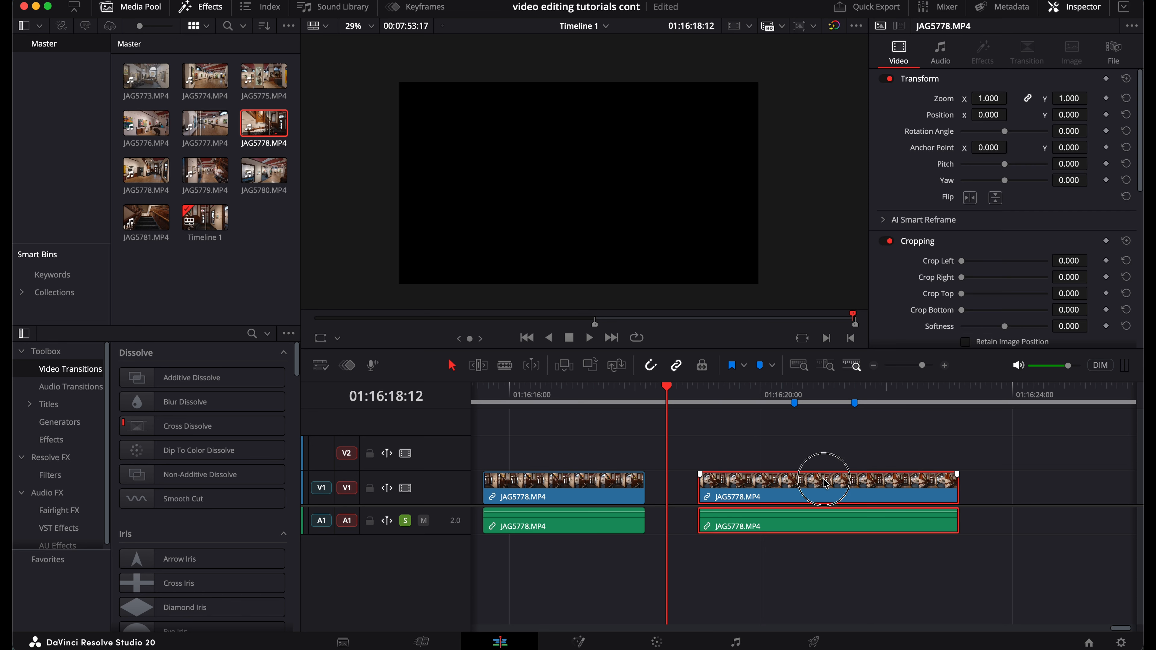
drag(826, 484, 776, 491)
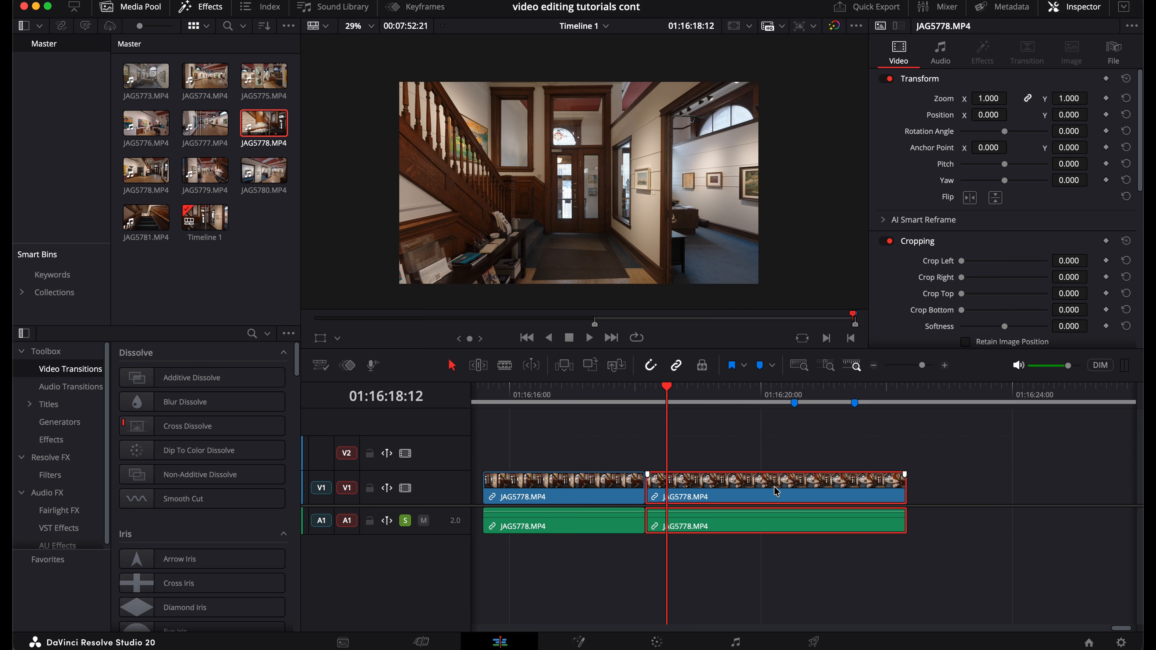
Undo the last clip's move and the deletion of the short middle clip.
click(905, 367)
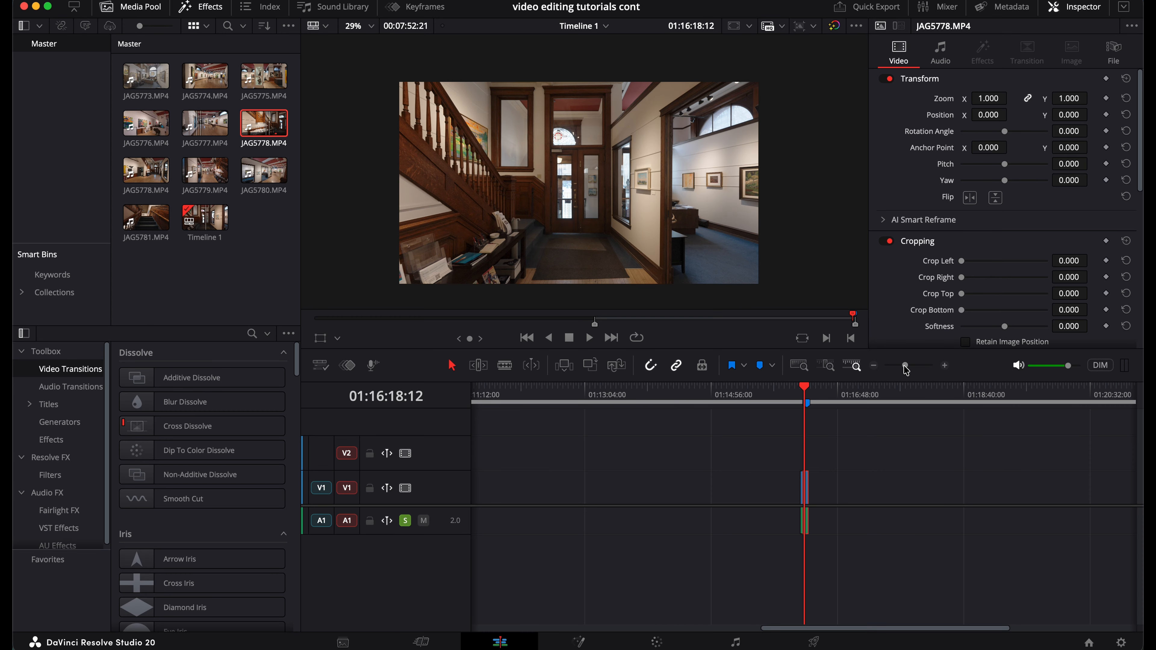
drag(906, 370, 912, 371)
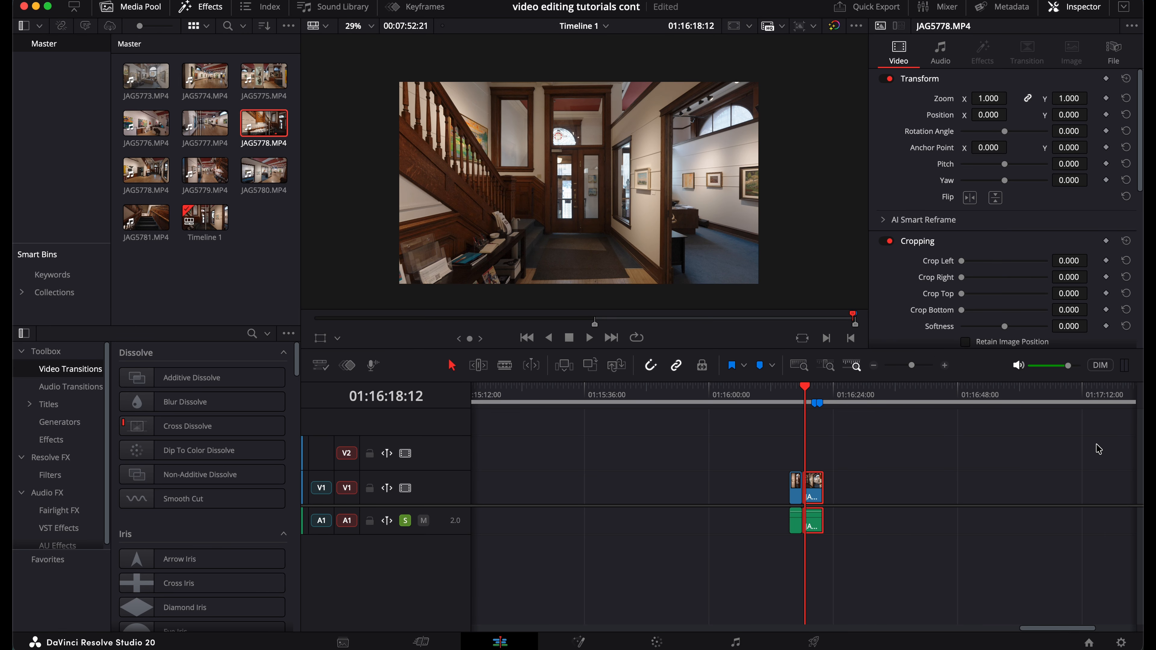
click(920, 370)
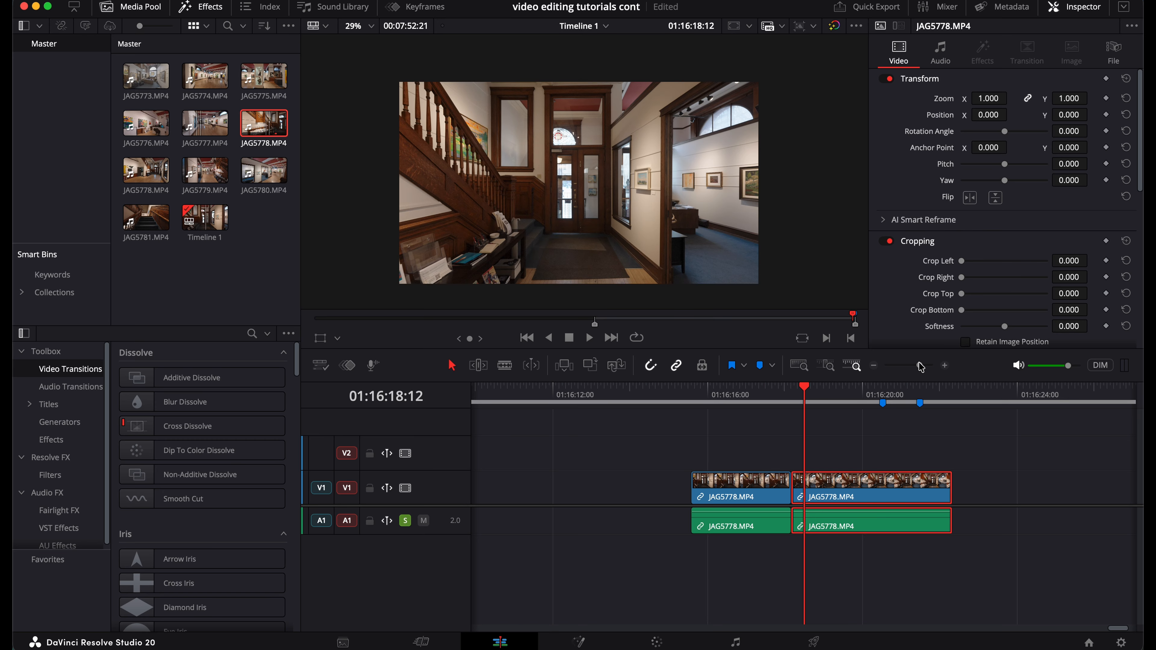
key(super+z)
key(super+z)
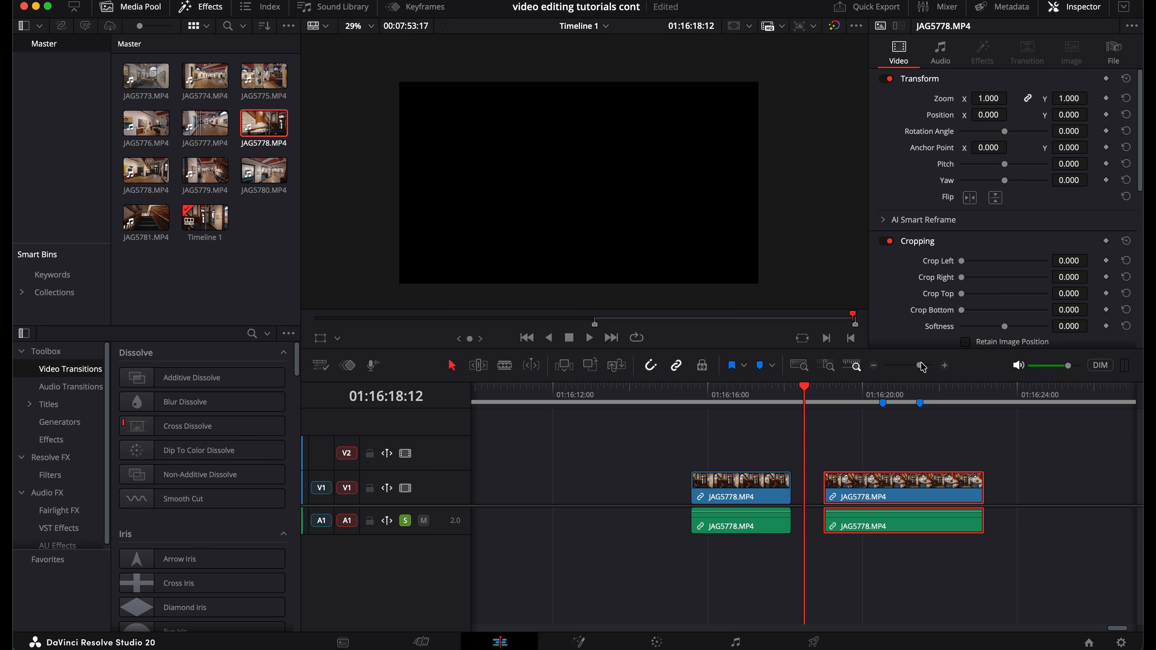
drag(921, 367, 922, 369)
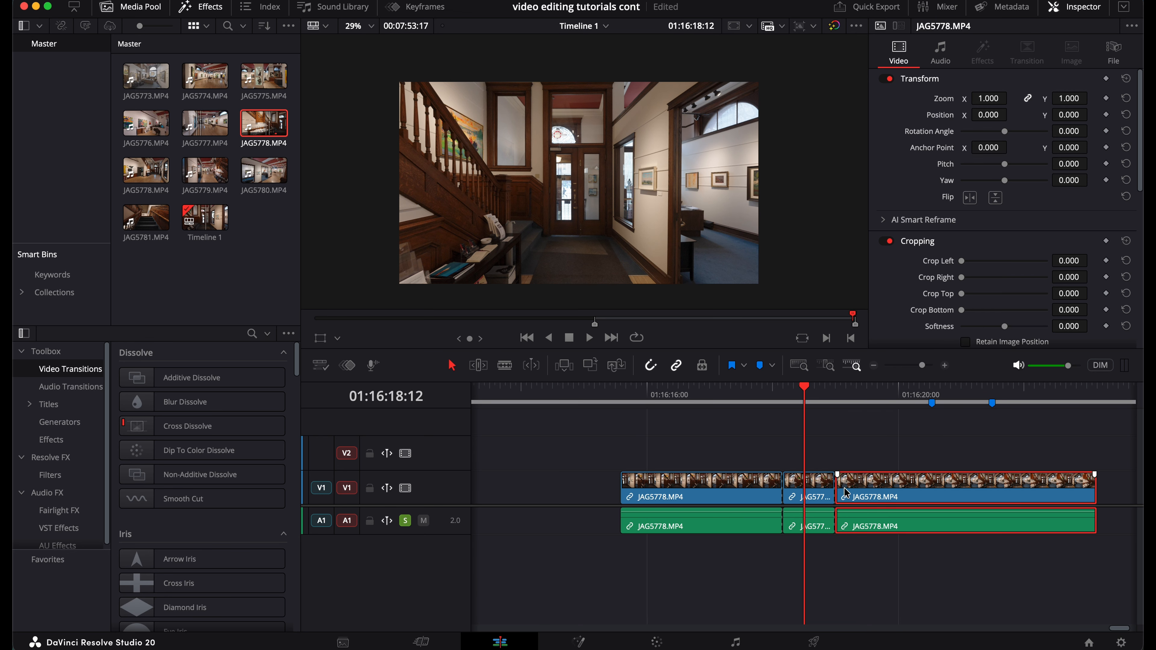
Ripple delete the short middle clip and undo it, and repeat the ripple delete and undo once more.
click(824, 488)
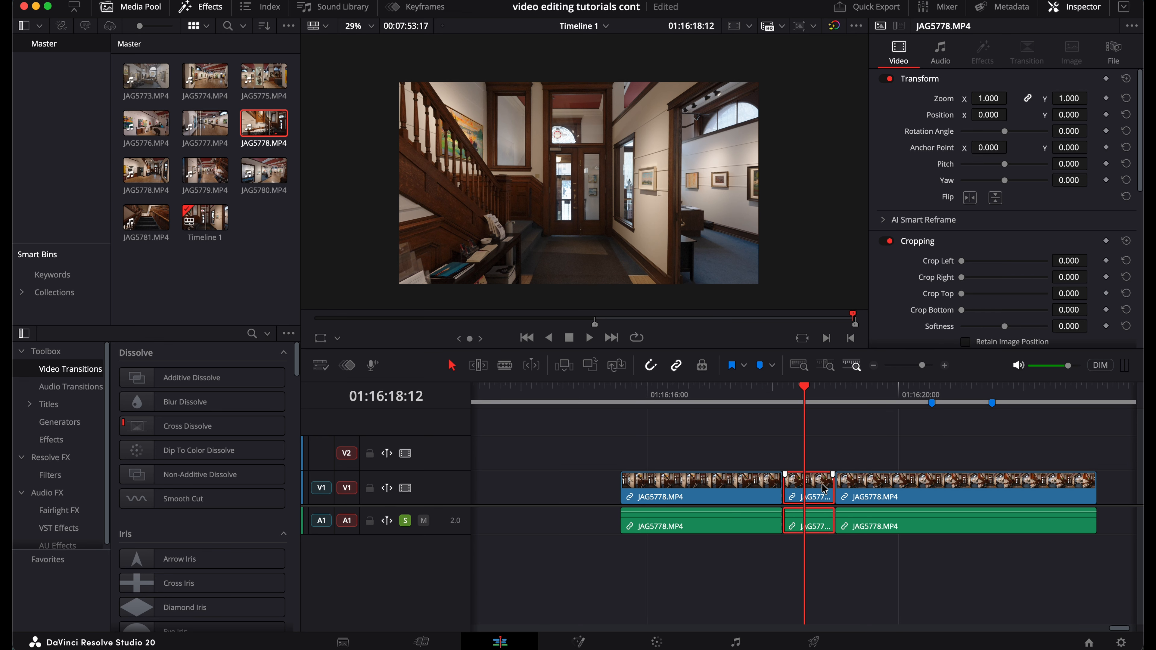
right_click(825, 488)
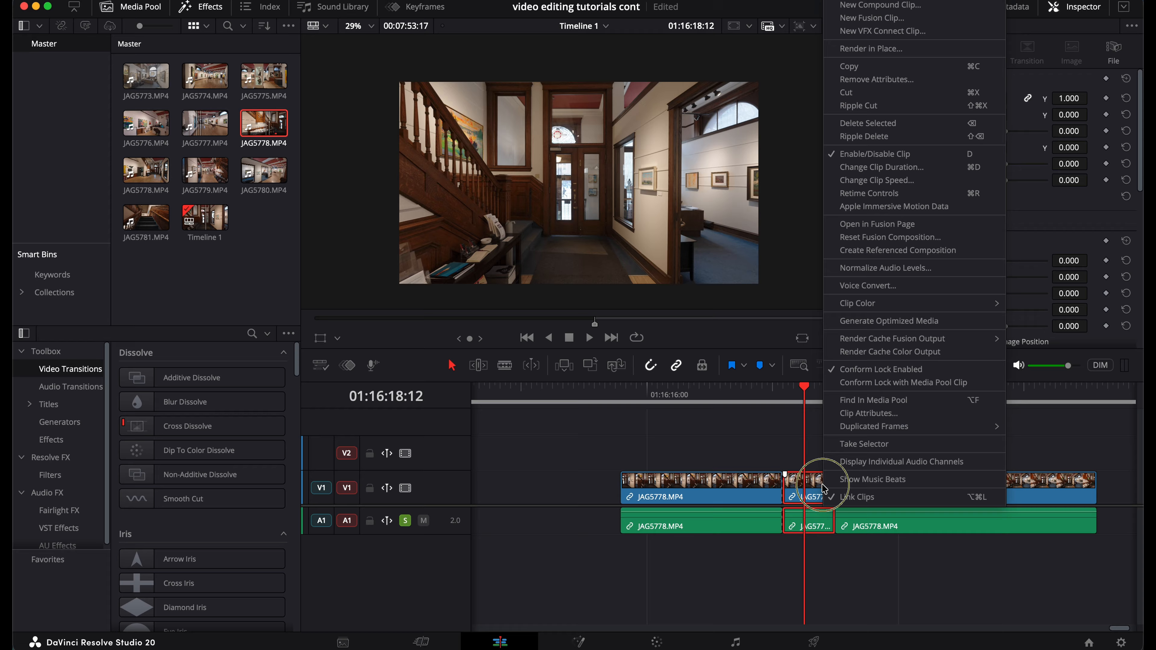
click(870, 138)
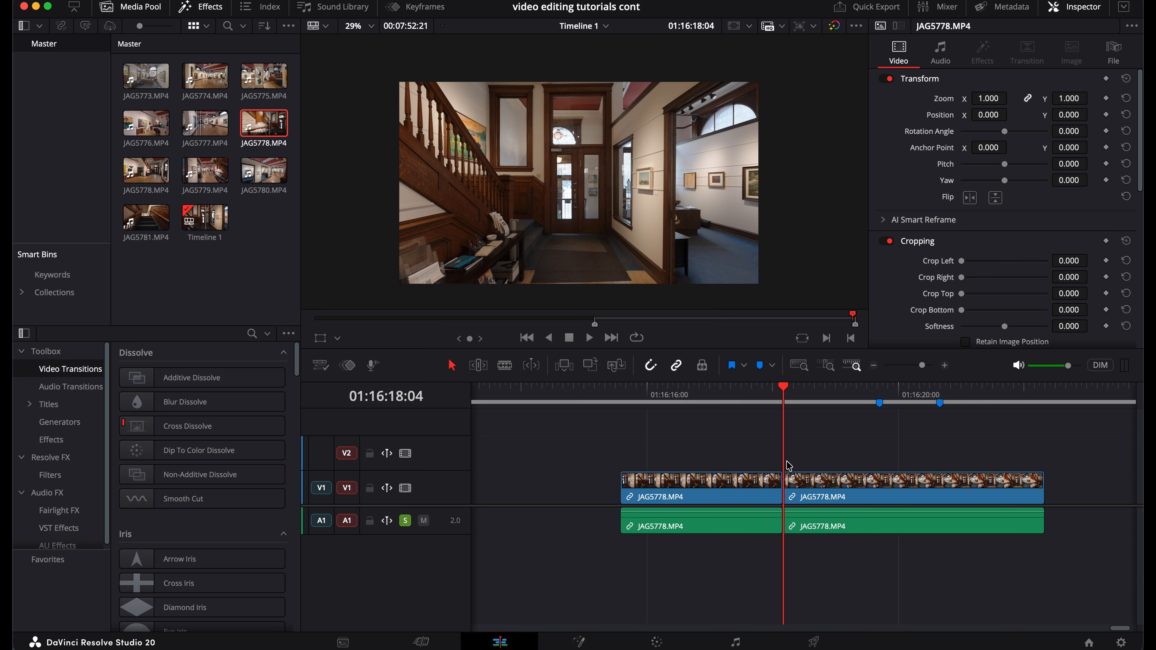
key(super+z)
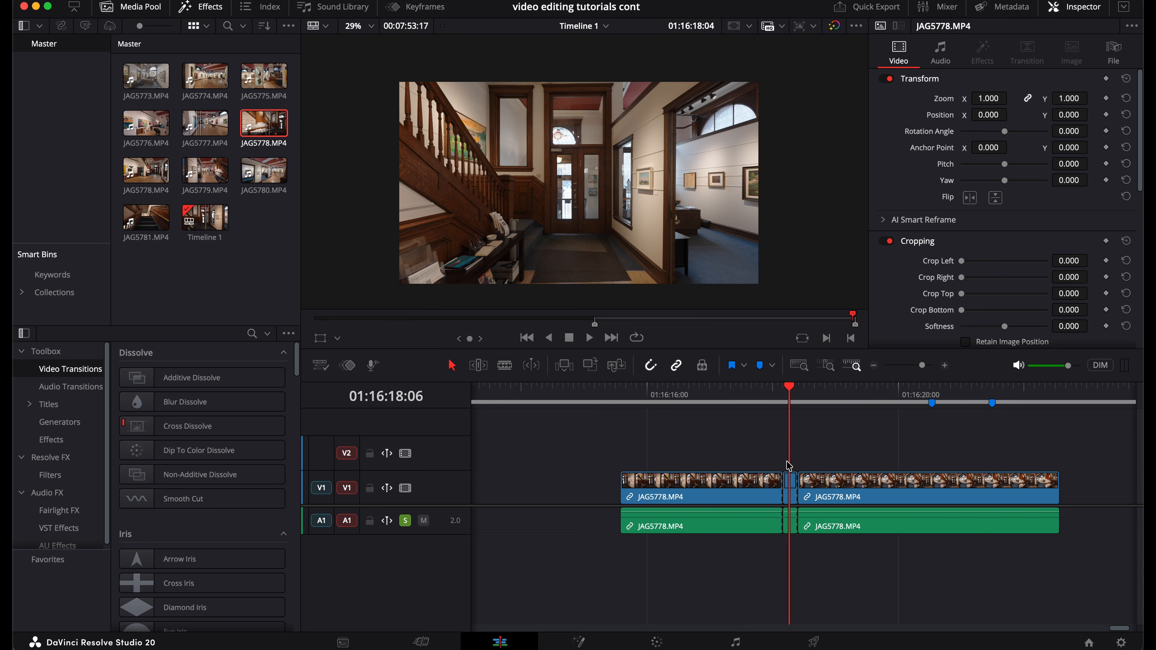
right_click(813, 488)
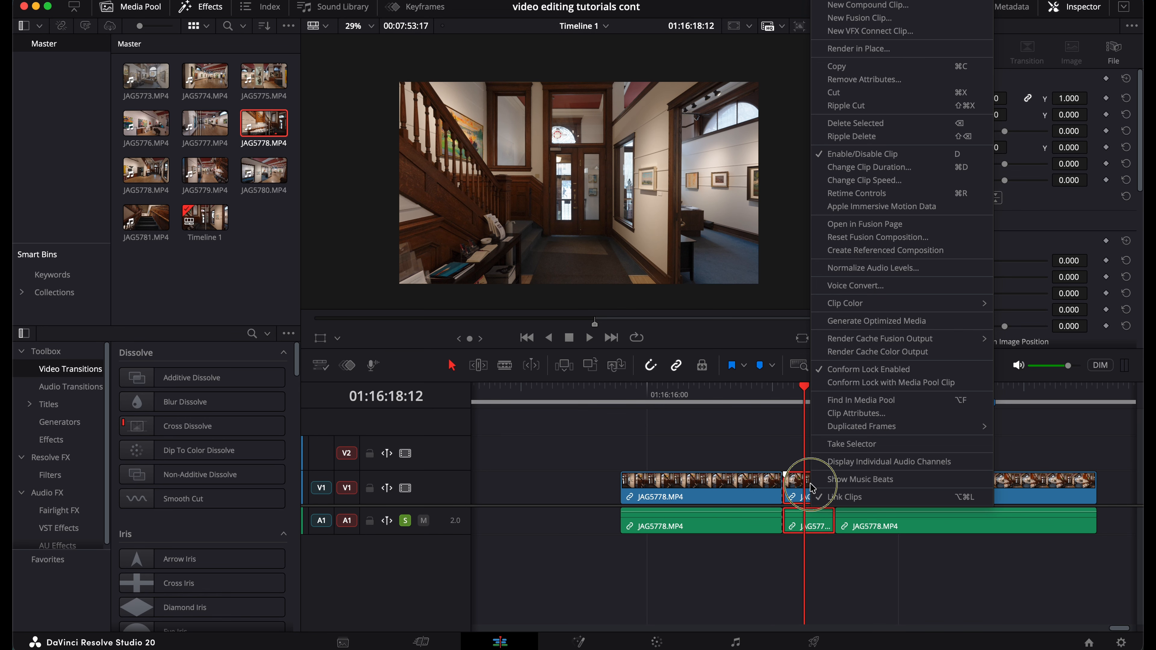
click(852, 136)
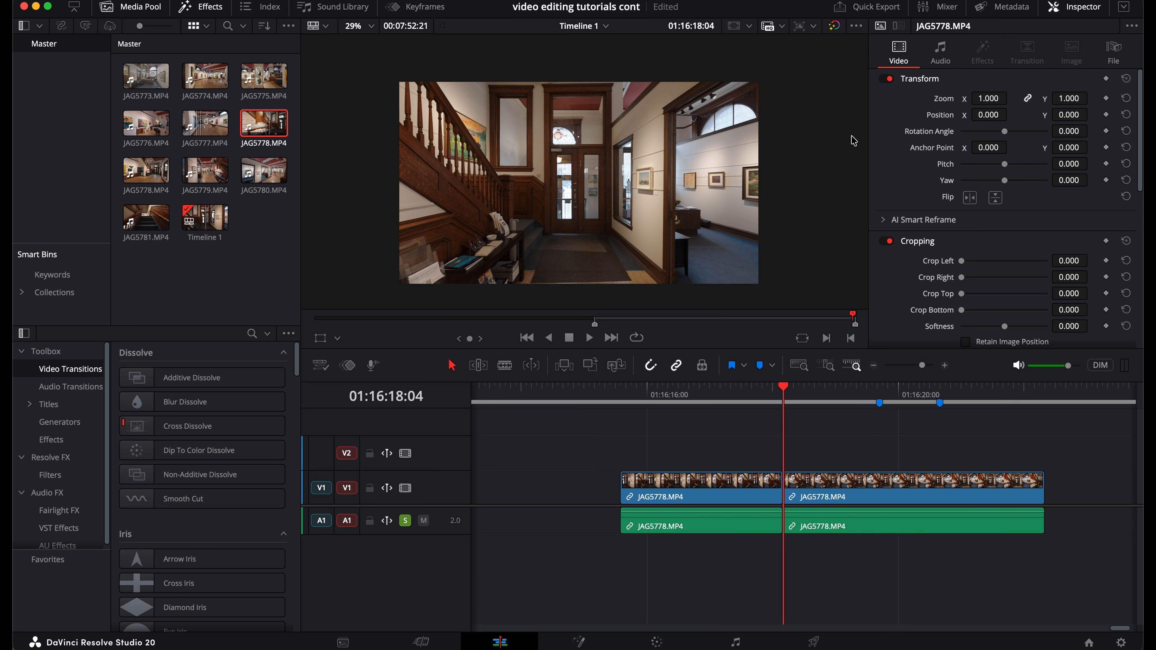
key(super+z)
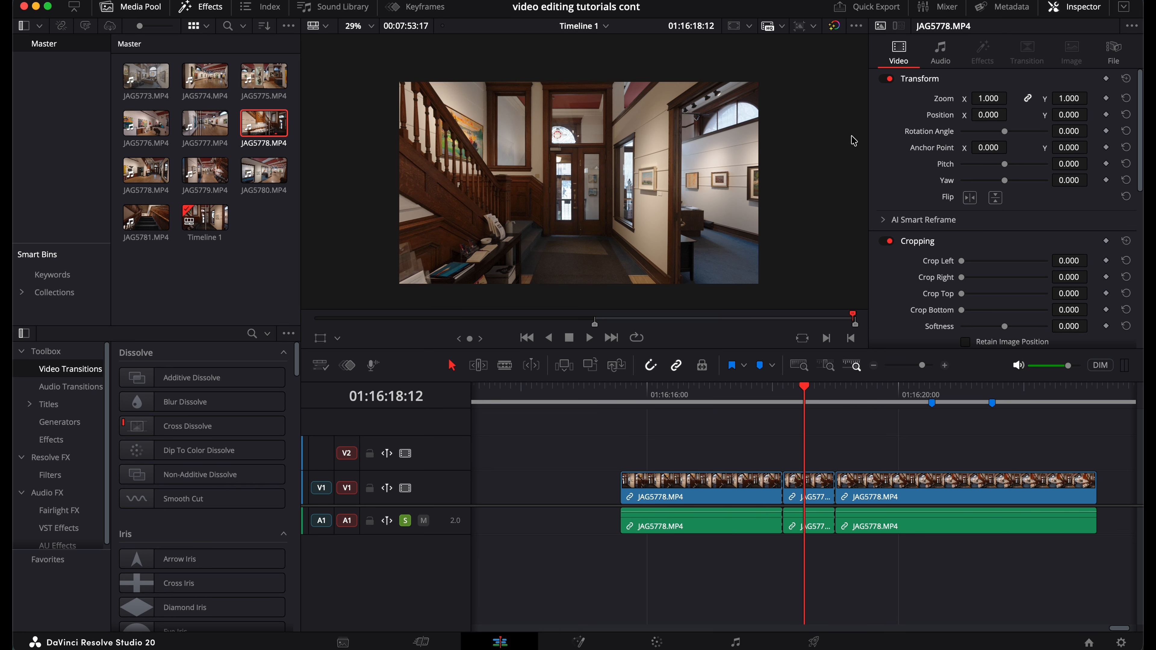
Ripple delete the short middle clip and scrub the playhead back and forth across the cut to review the join.
click(818, 483)
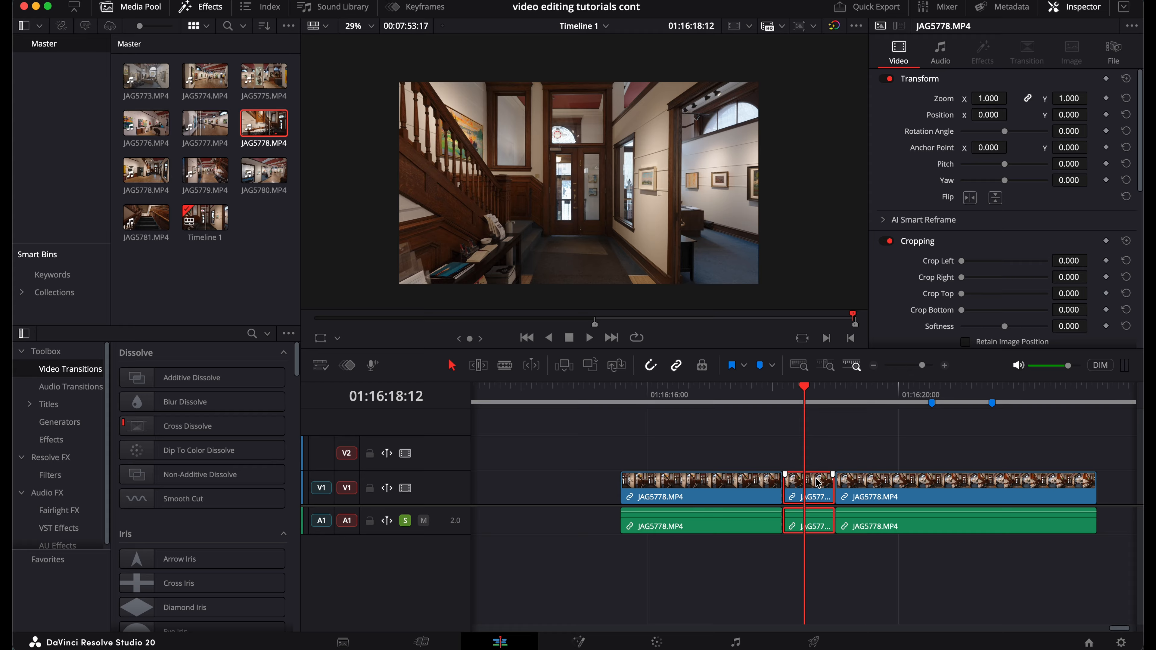
key(shift+BackSpace)
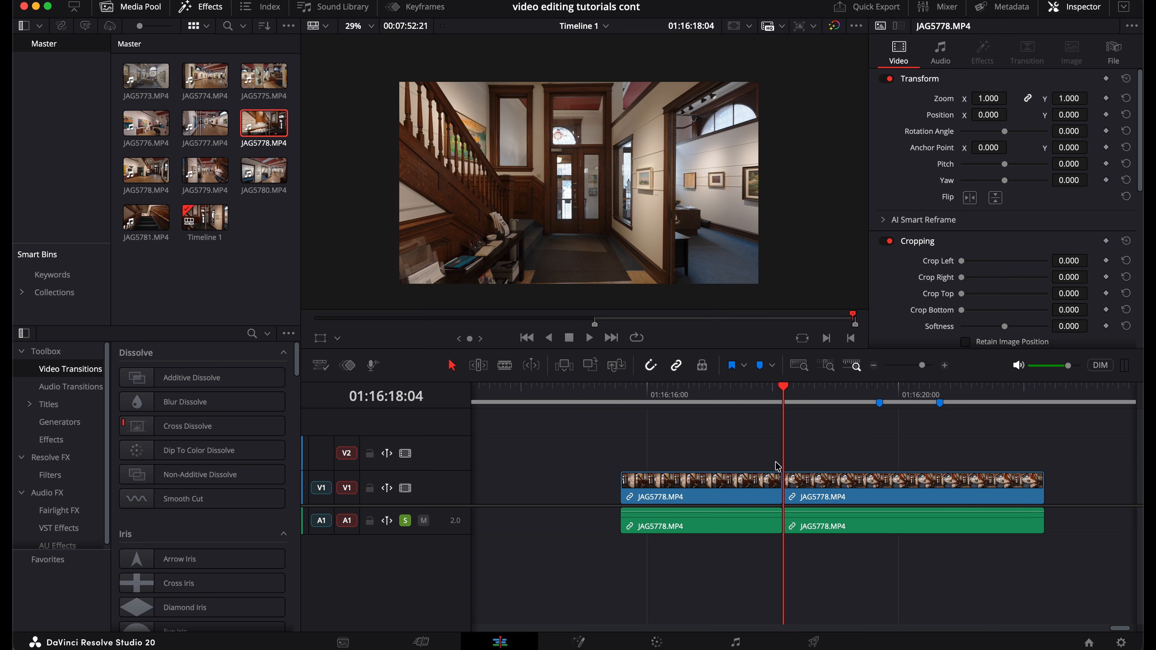
click(762, 395)
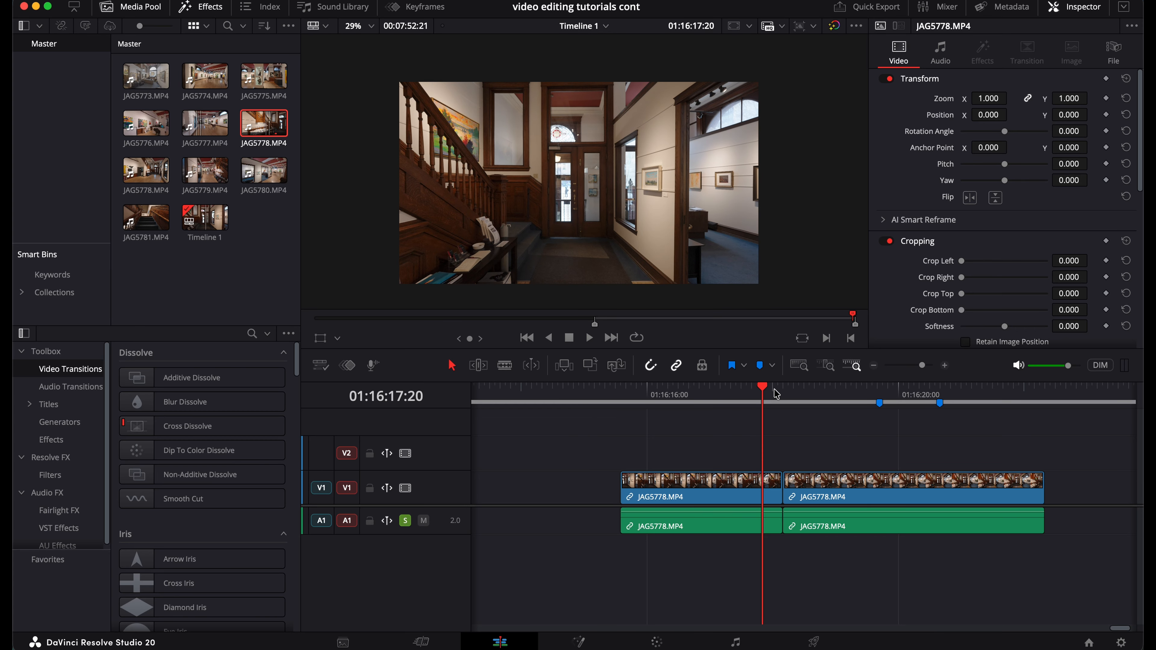
drag(774, 395, 796, 395)
click(821, 395)
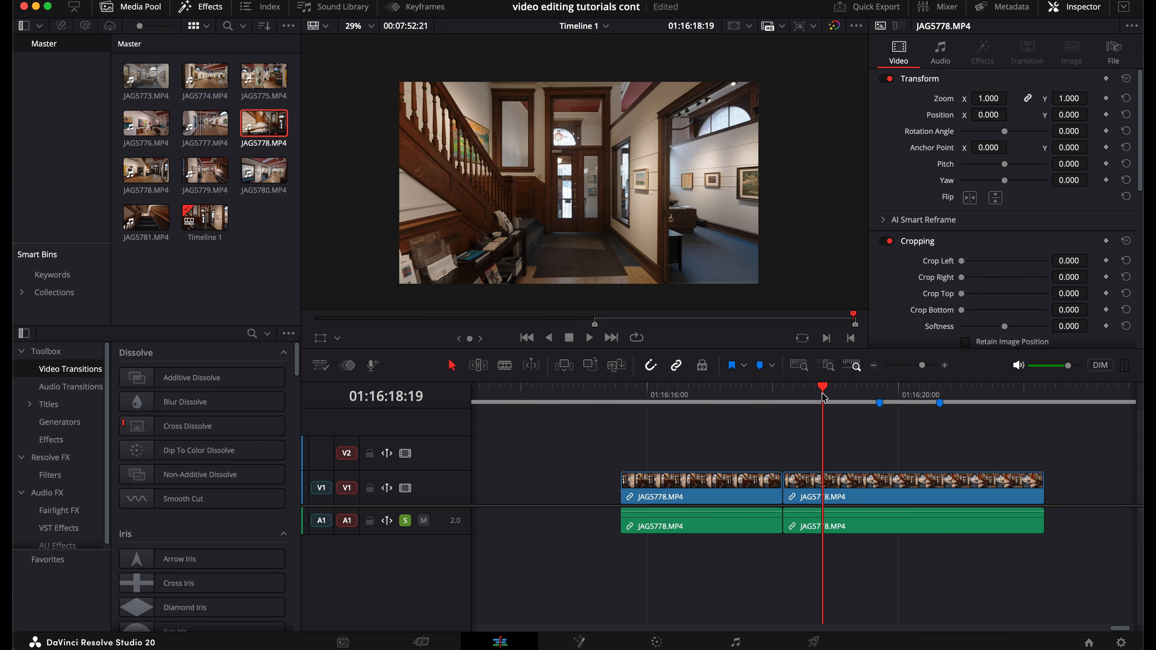
click(775, 393)
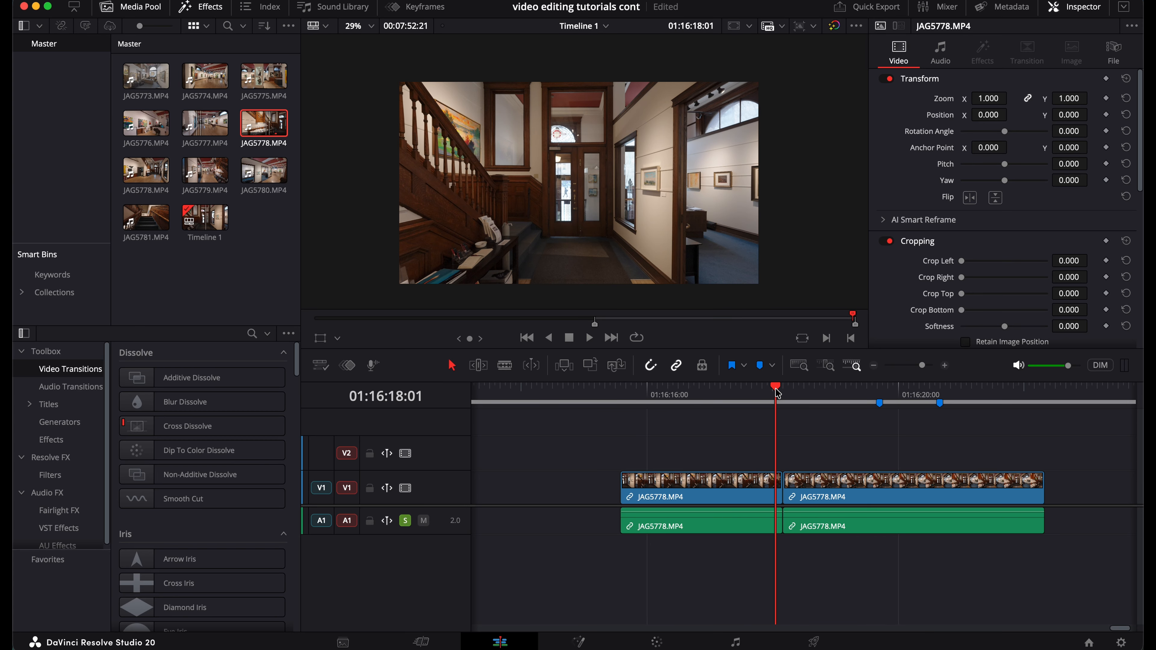
click(792, 394)
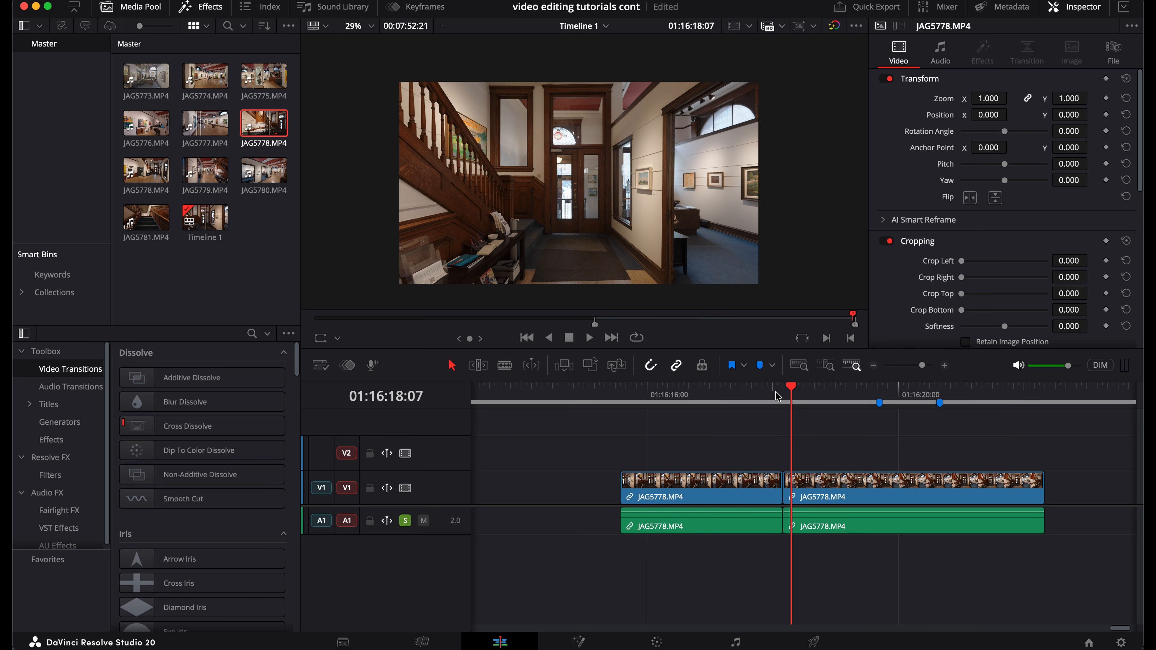
click(777, 396)
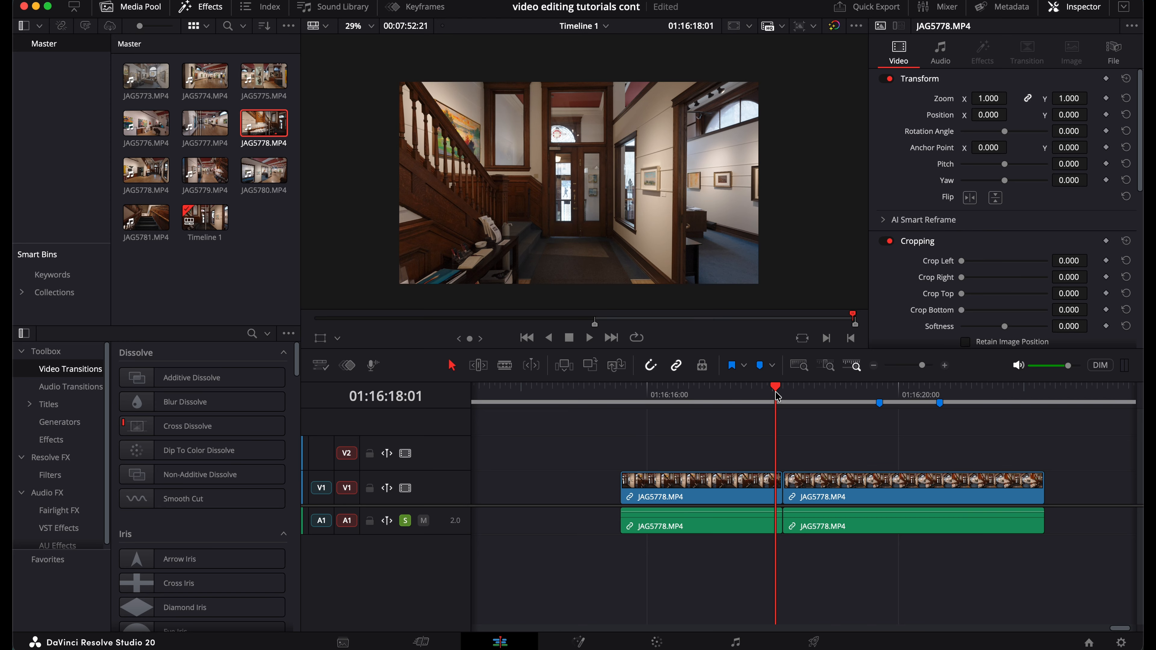
Undo the ripple delete, select the short middle clip and view its Ripple Delete command without applying it.
key(super+z)
key(super+z)
click(812, 480)
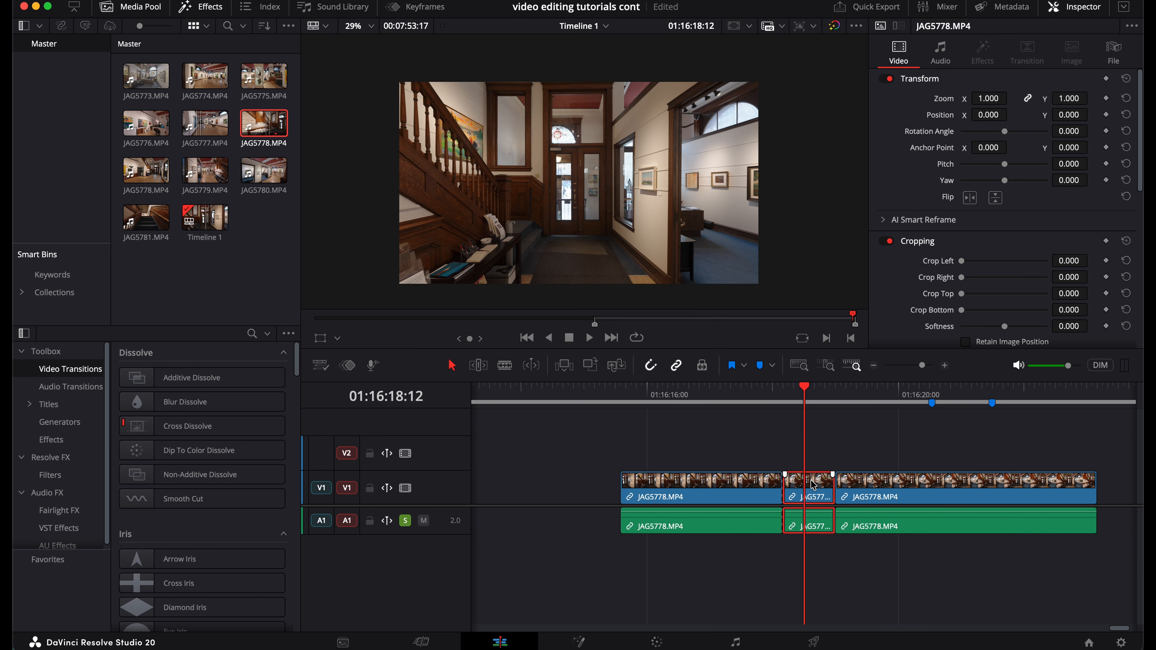
right_click(814, 485)
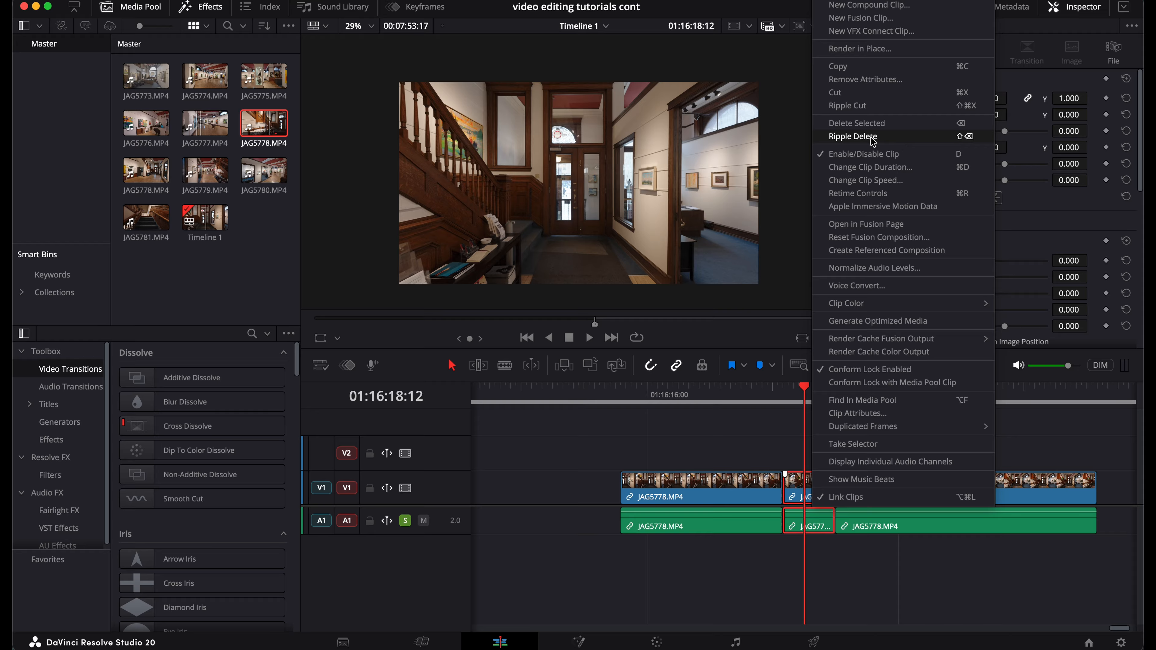
click(779, 439)
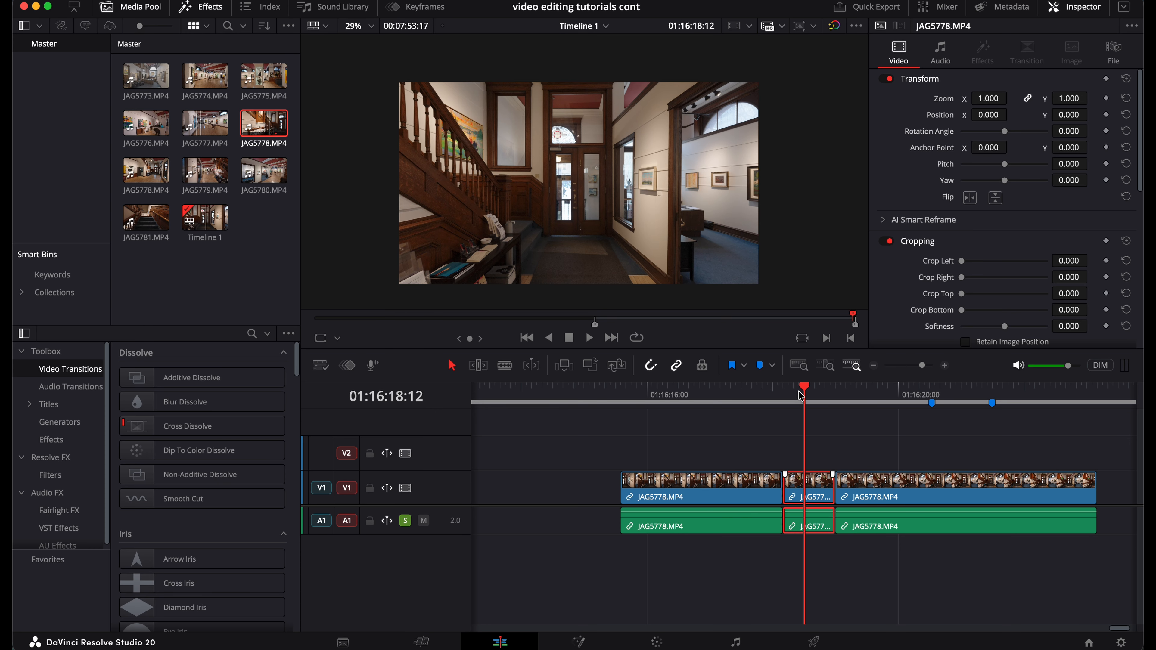